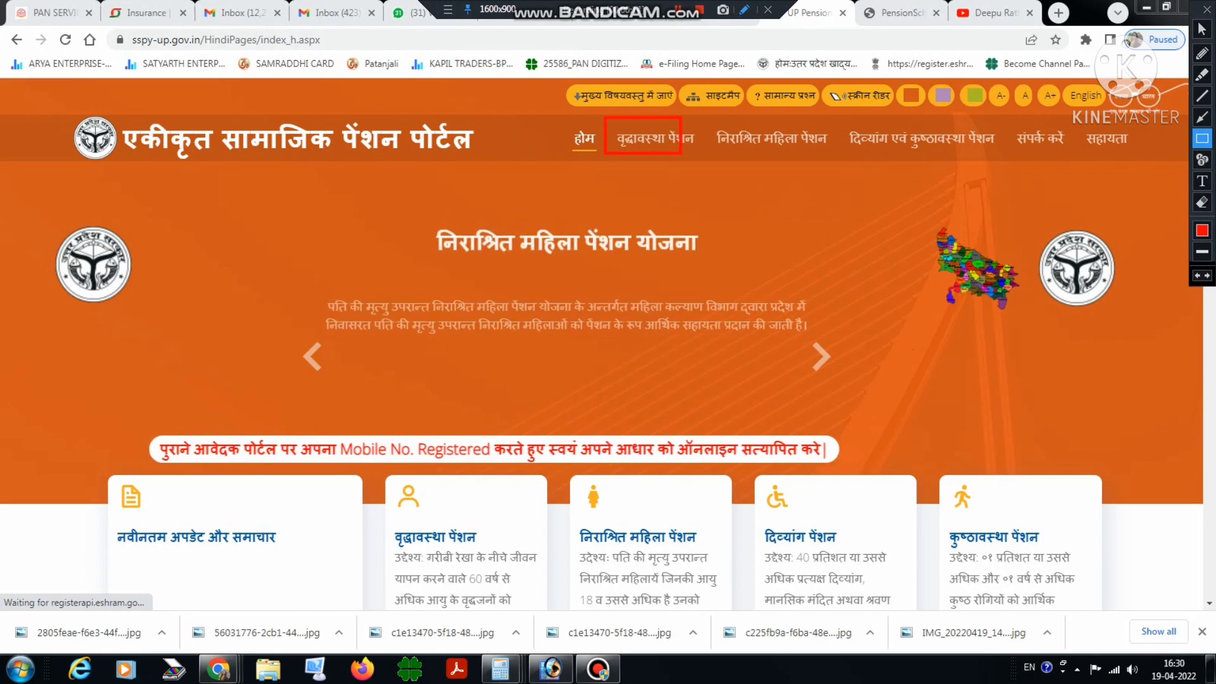
- Review the portal's scheme links for old-age, destitute women's, and disability and leprosy pensions
mouse_move(710, 115)
left_mouse_down()
mouse_move(846, 158)
mouse_move(831, 159)
left_mouse_up()
mouse_move(840, 116)
left_mouse_down()
mouse_move(857, 133)
mouse_move(1009, 166)
left_mouse_up()
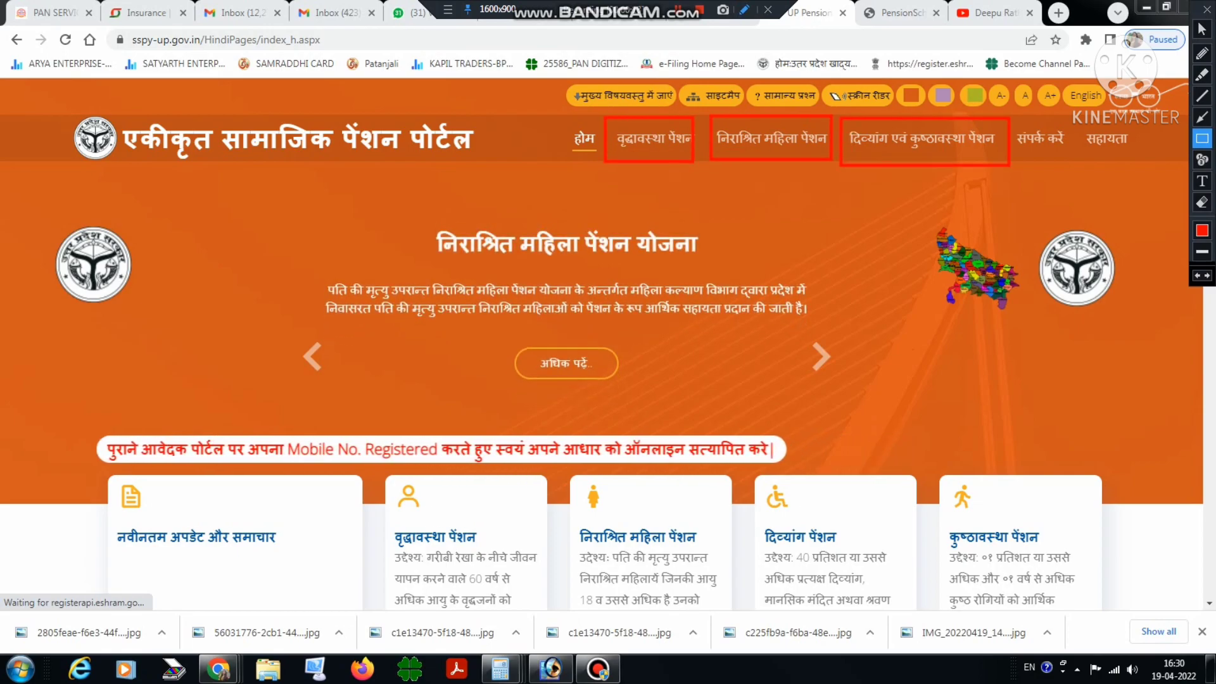
left_click(1206, 10)
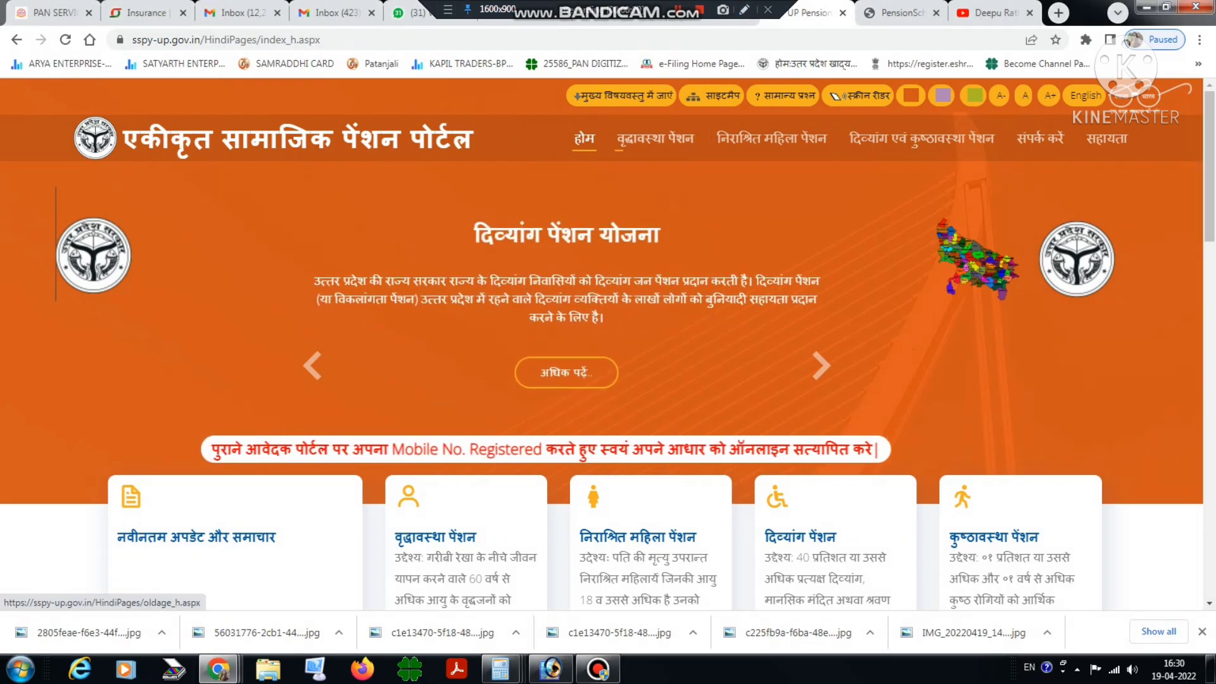
- Open the old-age pension page (वृद्धावस्था पेंशन) and try to open its applicant login (आवेदक लॉगिन)
left_click(655, 139)
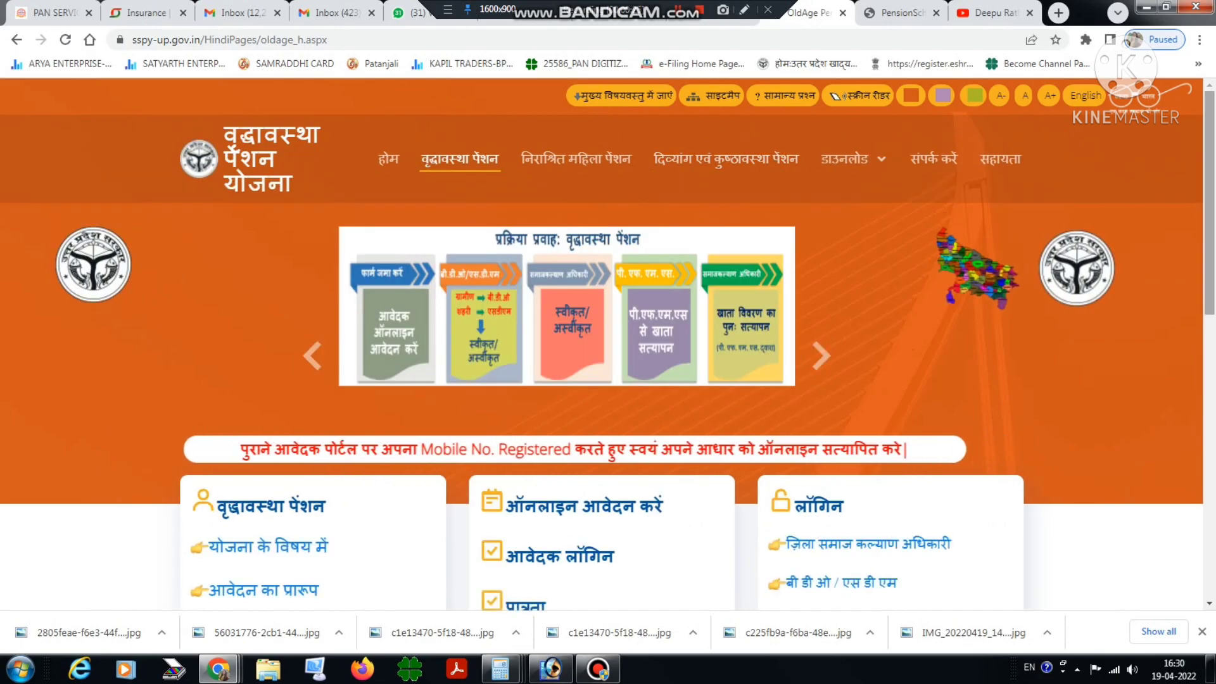
scroll(608, 341, "down", 3)
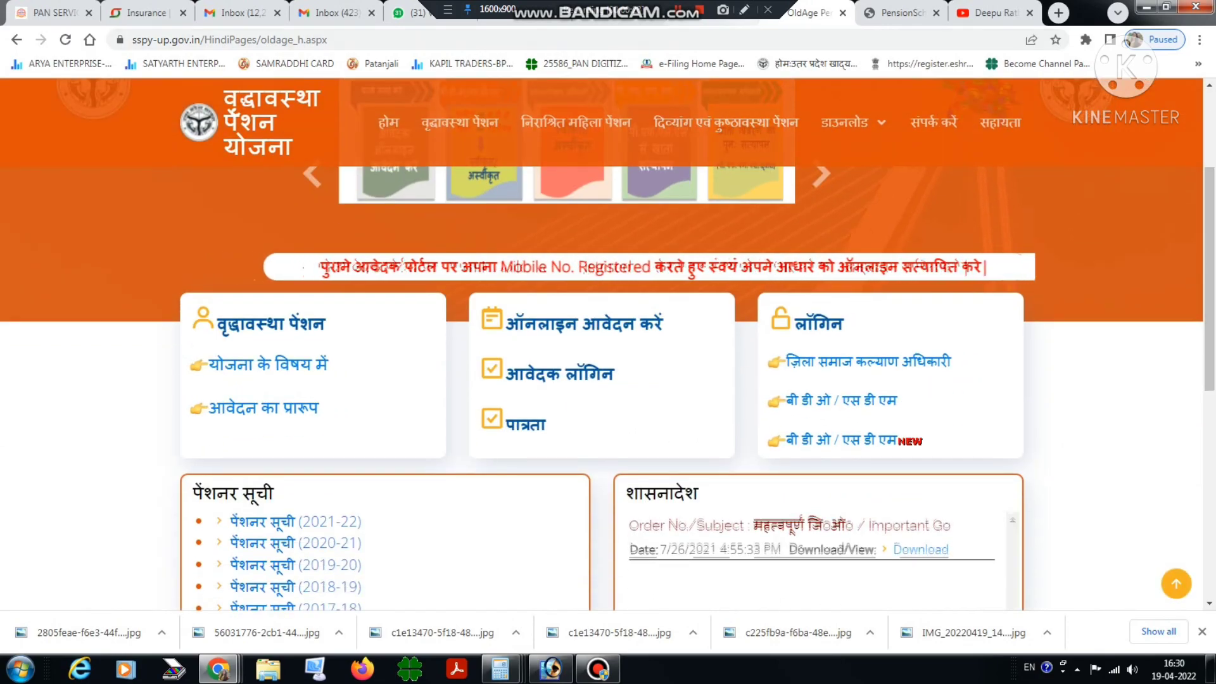
key("ctrl+alt+d")
mouse_move(482, 353)
left_mouse_down()
mouse_move(644, 396)
mouse_move(519, 387)
left_mouse_up()
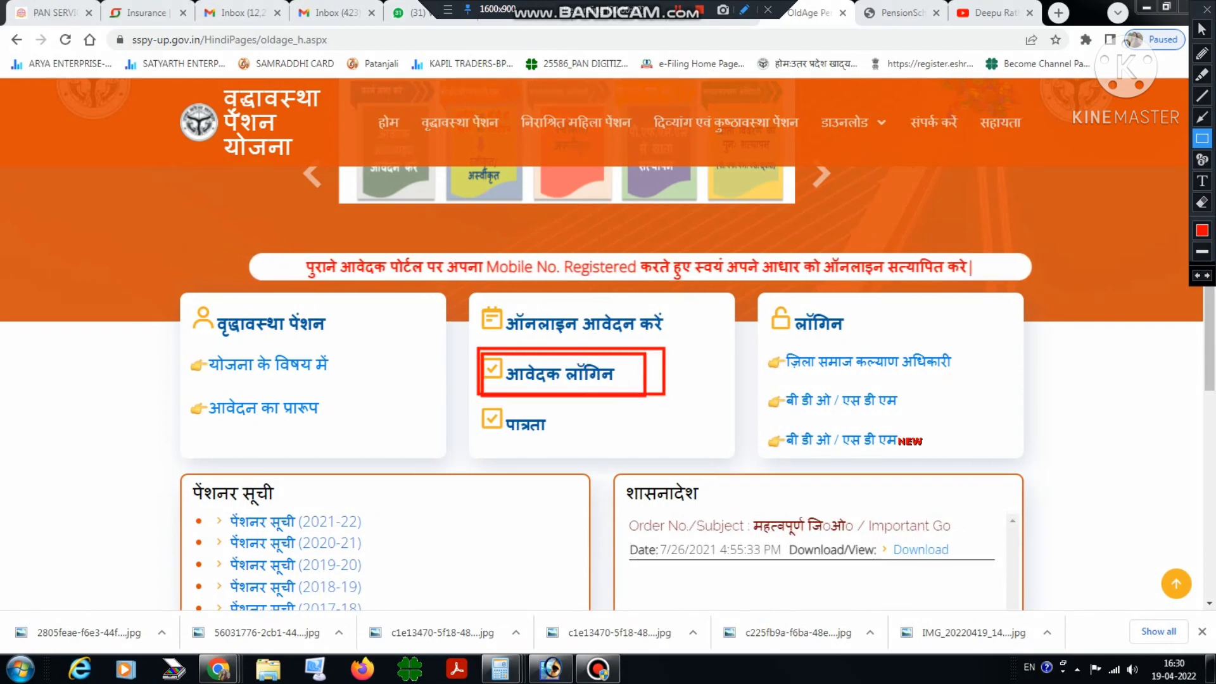
key("ctrl+shift+d")
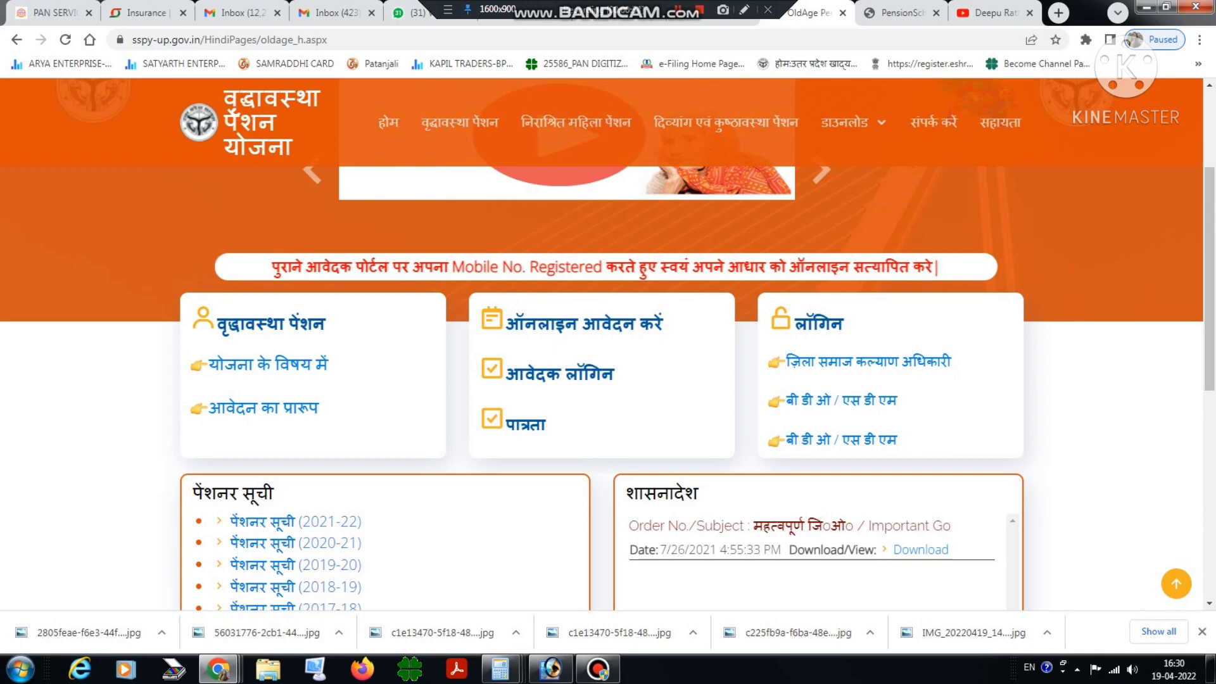
left_click(560, 374)
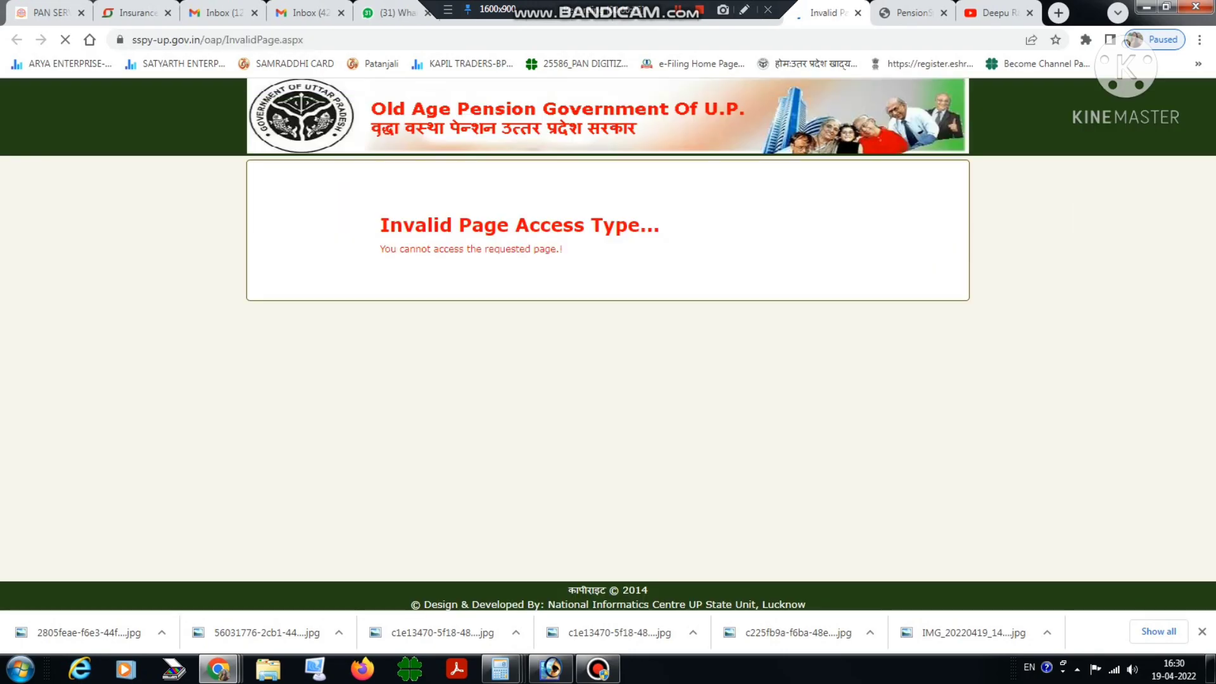
- Return to the old-age pension page and open the applicant login again
left_click_drag(390, 225, 515, 225)
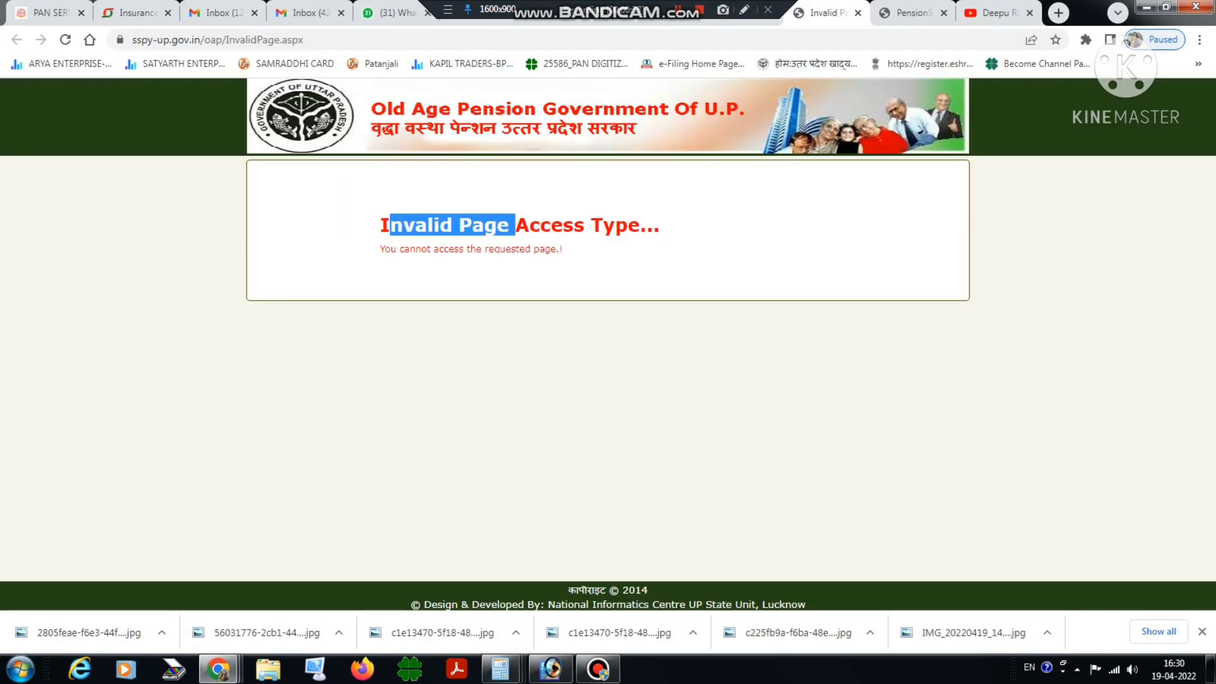
left_click(739, 23)
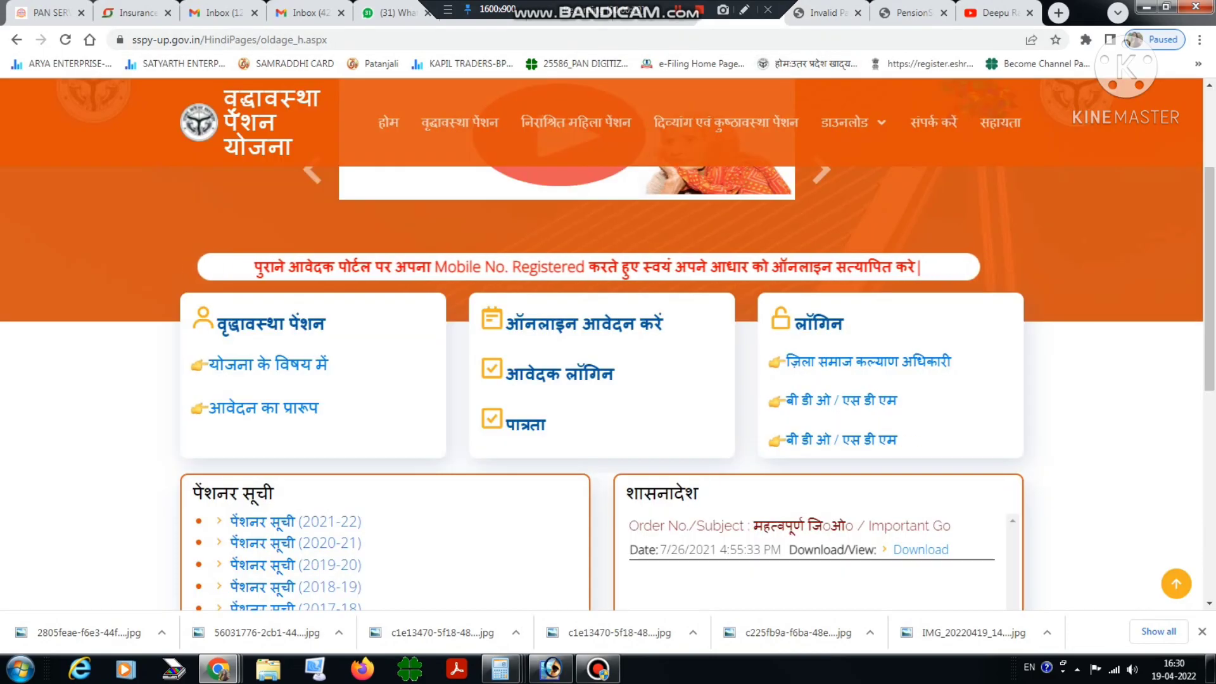
left_click(559, 374)
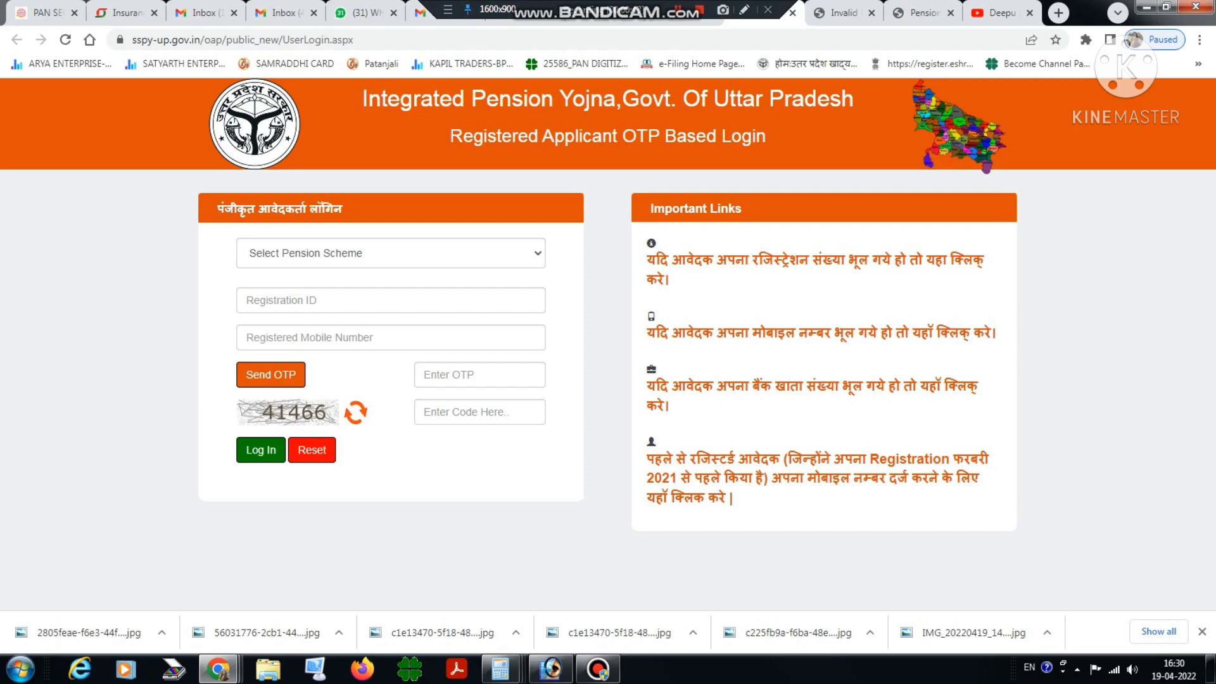
- Choose OldAge Pension as the pension scheme in the registered applicant login form
left_click(391, 254)
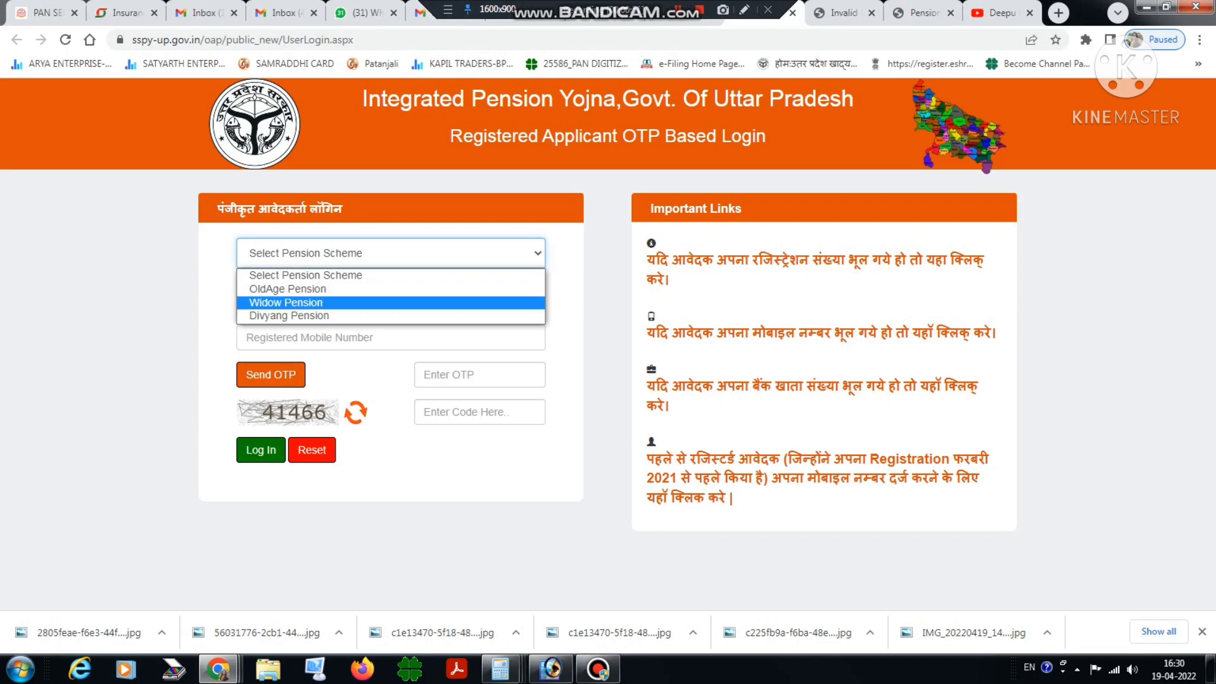
key("Return")
left_click(391, 300)
- Review the login form's registration ID, mobile number, OTP and captcha fields, and switch to the logged-in applicant dashboard
left_click(744, 10)
mouse_move(246, 284)
left_mouse_down()
mouse_move(307, 311)
mouse_move(378, 315)
left_mouse_up()
left_click_drag(231, 324, 356, 349)
mouse_move(220, 349)
left_mouse_down()
mouse_move(225, 362)
mouse_move(324, 385)
left_mouse_up()
left_click_drag(402, 353, 512, 387)
left_click_drag(418, 397, 513, 426)
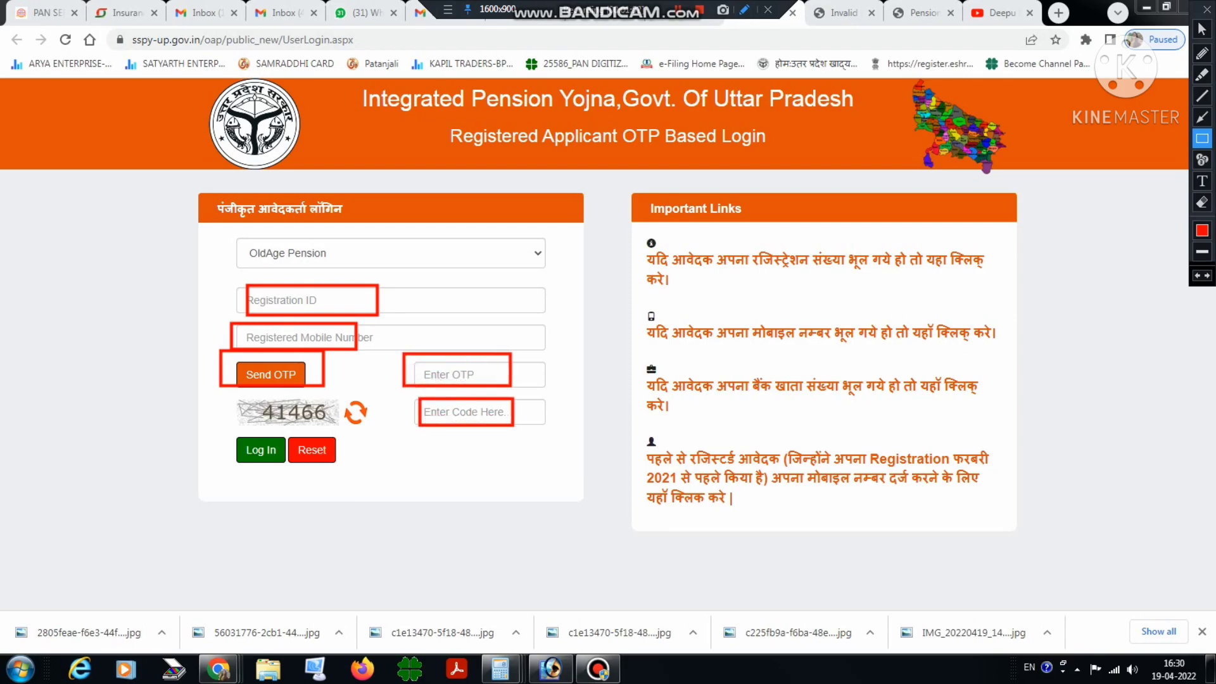
left_click_drag(228, 433, 282, 472)
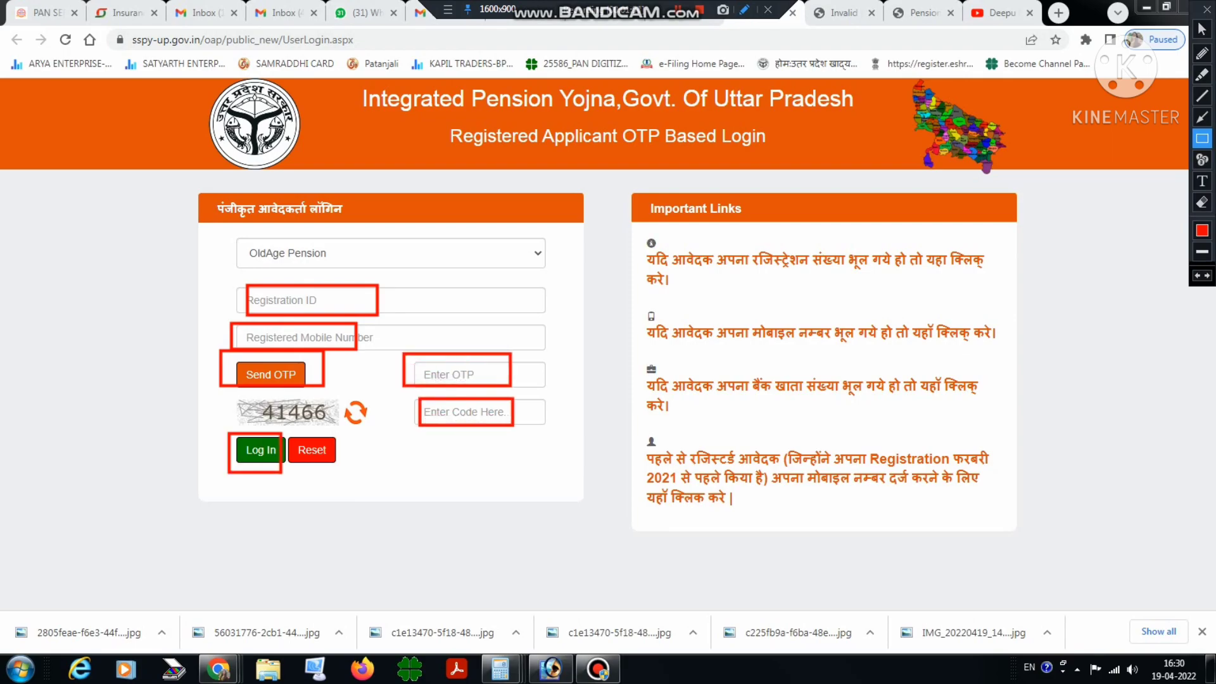
left_click(1201, 10)
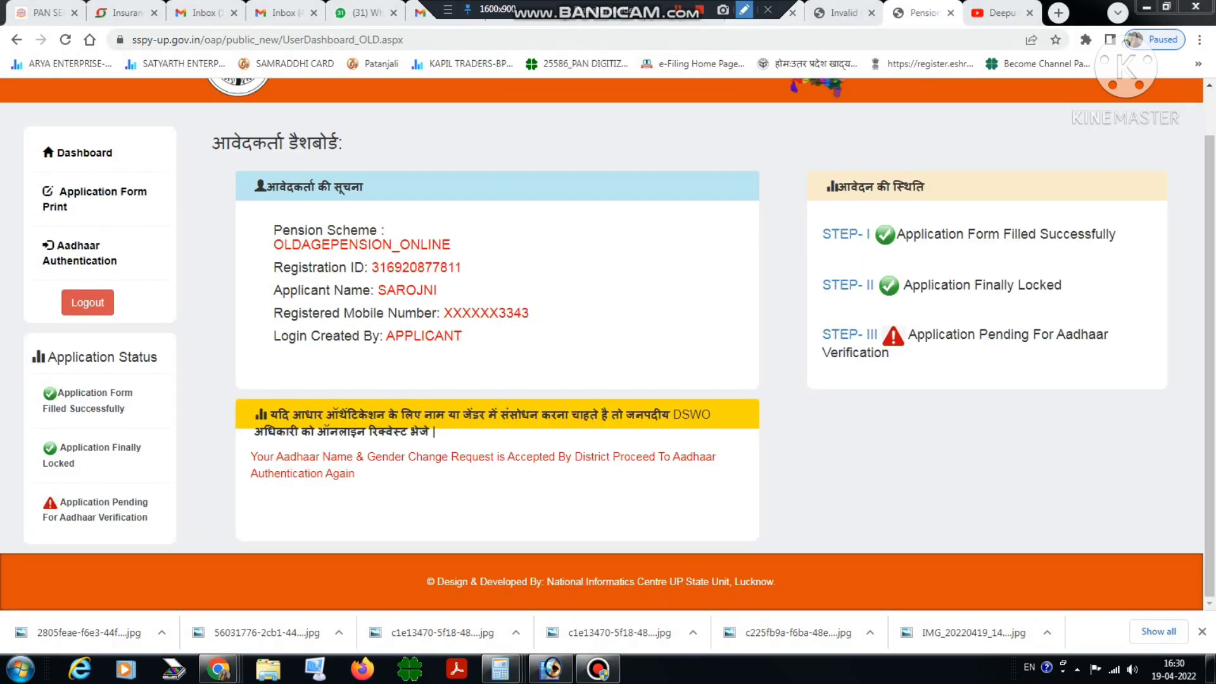
- Examine the applicant information on the dashboard, including the pension scheme, registration ID, applicant name and registered mobile number
left_click(745, 9)
left_click_drag(183, 122, 365, 157)
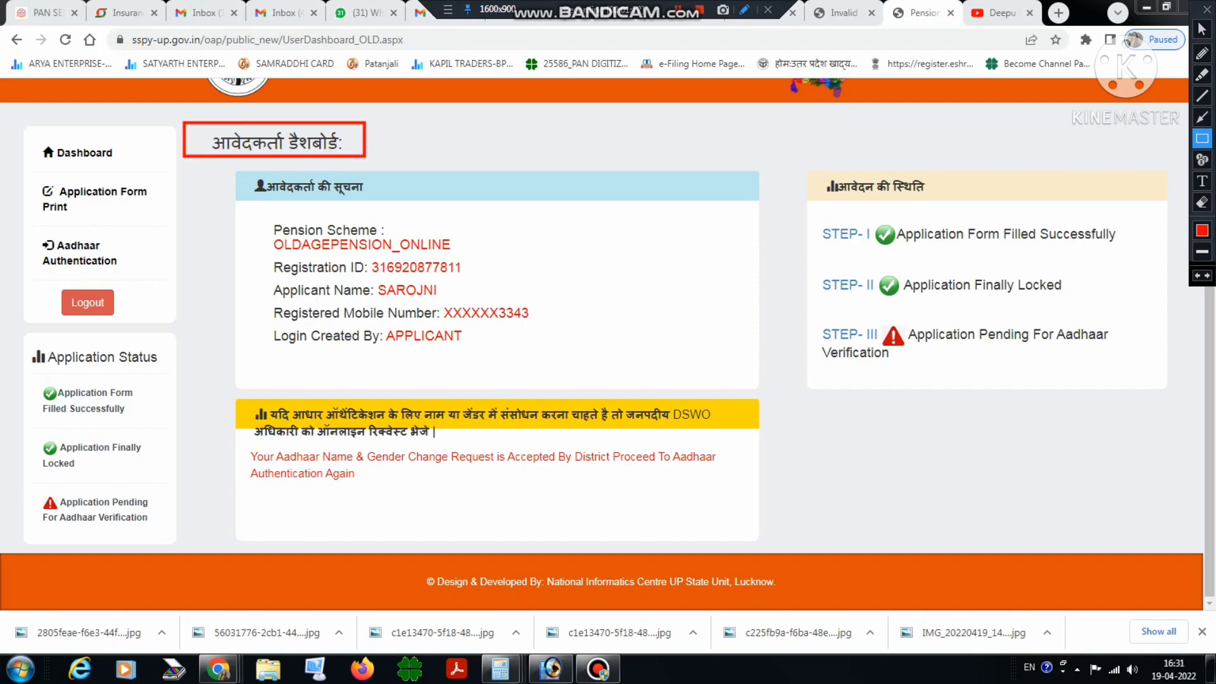
left_click_drag(229, 174, 407, 204)
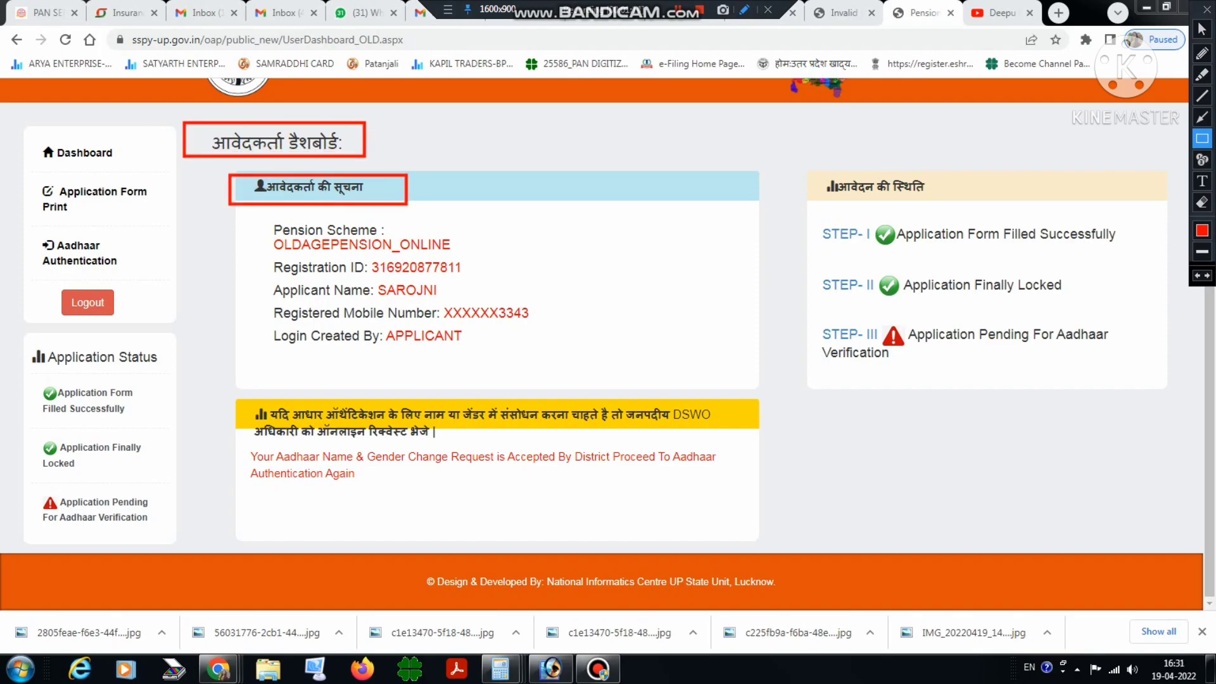
mouse_move(247, 218)
left_mouse_down()
mouse_move(326, 271)
mouse_move(590, 364)
left_mouse_up()
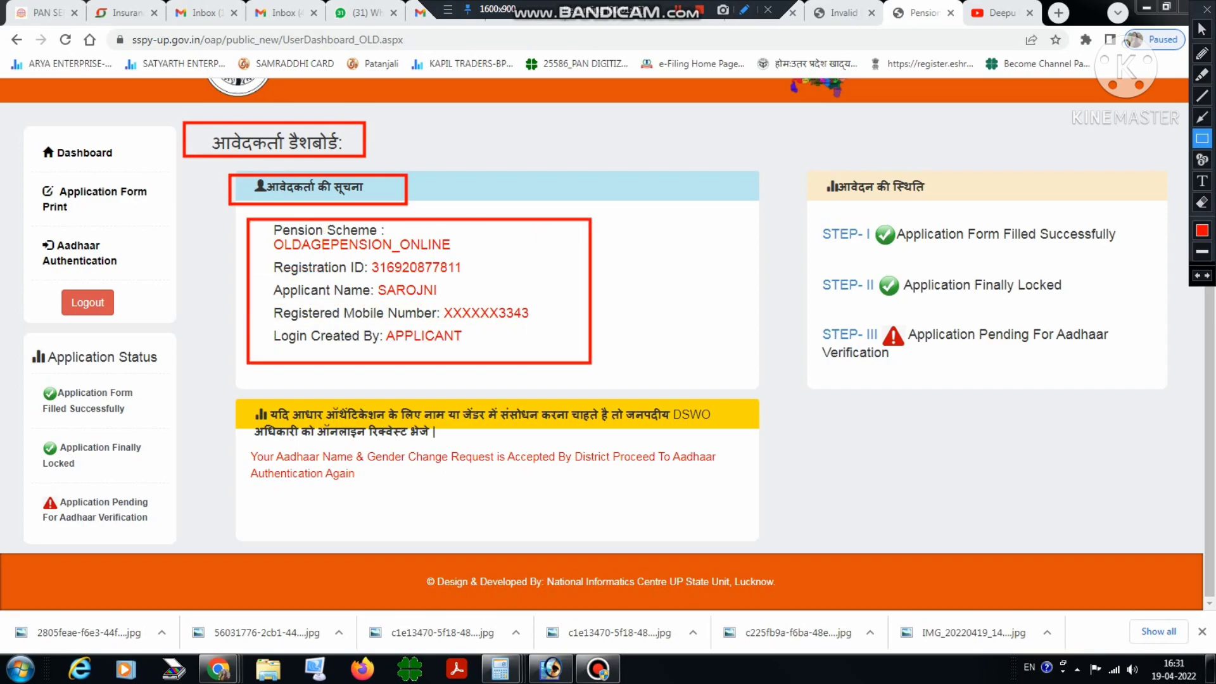
mouse_move(259, 255)
left_mouse_down()
mouse_move(399, 283)
mouse_move(519, 283)
left_mouse_up()
mouse_move(273, 279)
left_mouse_down()
mouse_move(309, 307)
mouse_move(493, 303)
left_mouse_up()
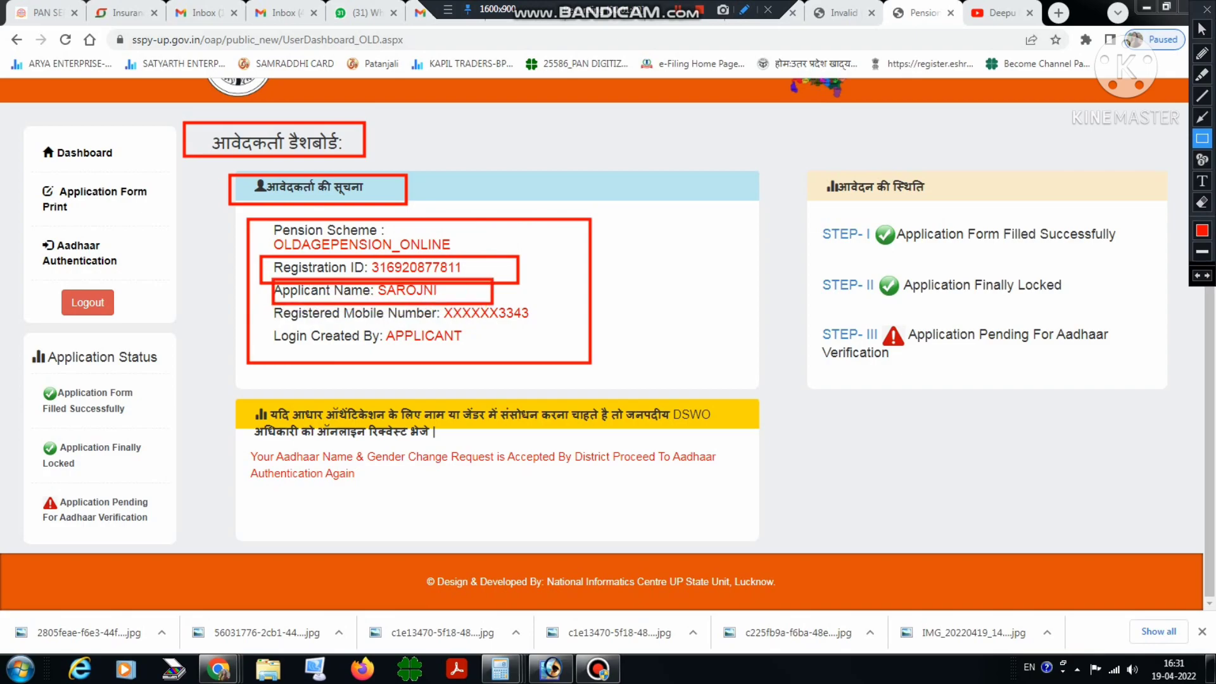
left_click_drag(272, 297, 560, 323)
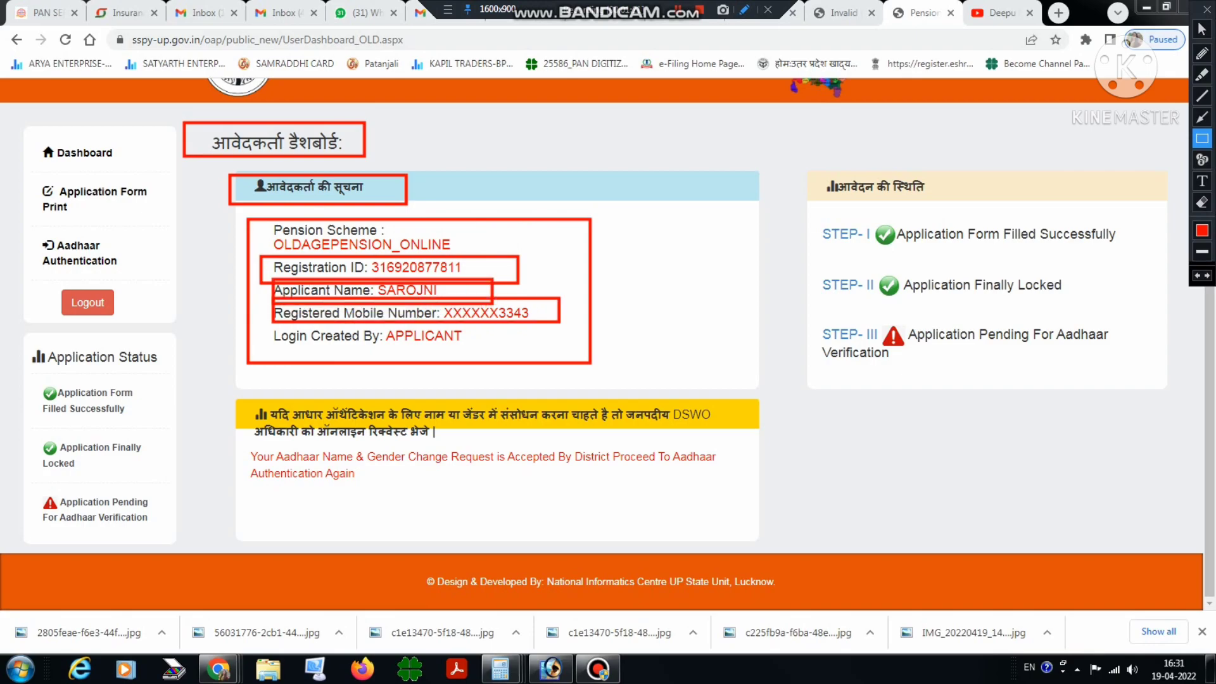
- Check the application status for Step I, Step II and Step III on the dashboard
left_click_drag(809, 170, 1144, 384)
mouse_move(811, 209)
left_mouse_down()
mouse_move(1064, 255)
mouse_move(1132, 254)
left_mouse_up()
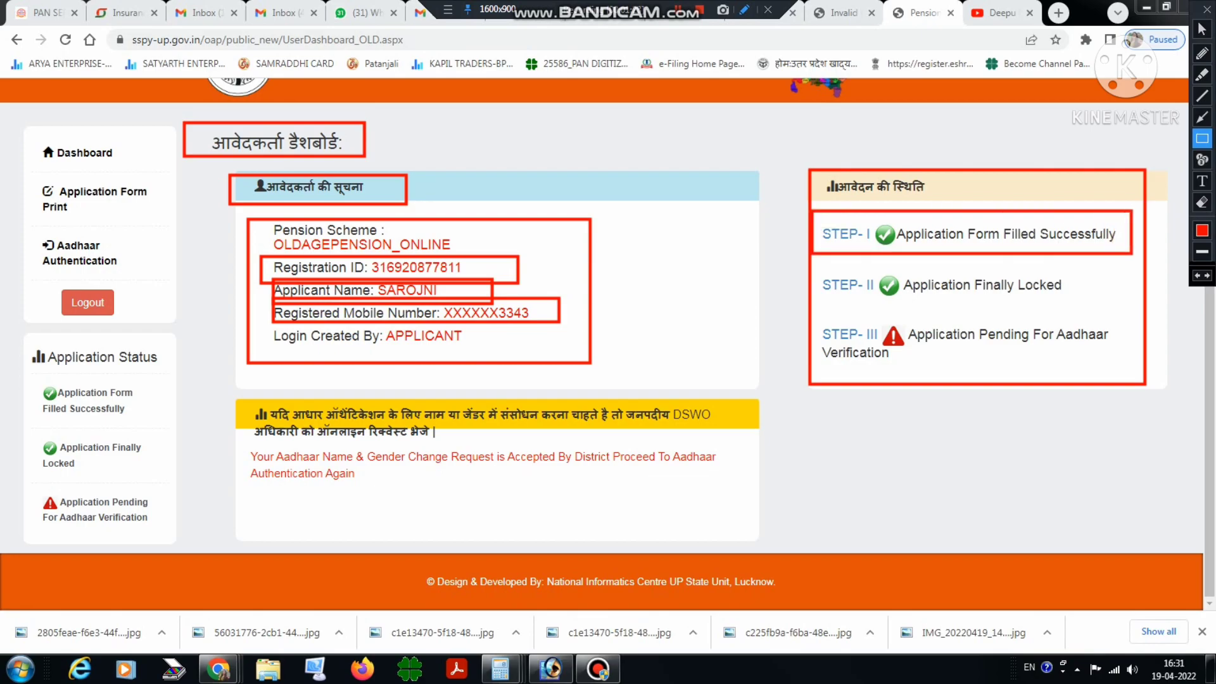
mouse_move(815, 268)
left_mouse_down()
mouse_move(926, 304)
mouse_move(1115, 302)
left_mouse_up()
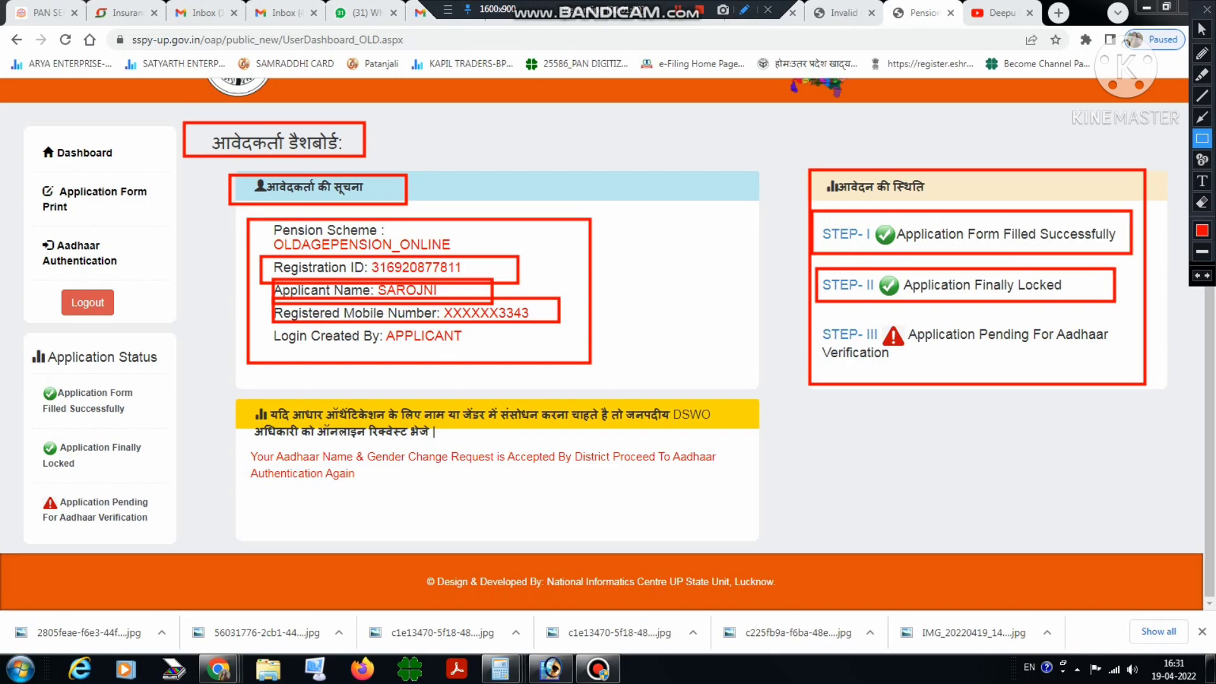
left_click_drag(821, 311, 1135, 377)
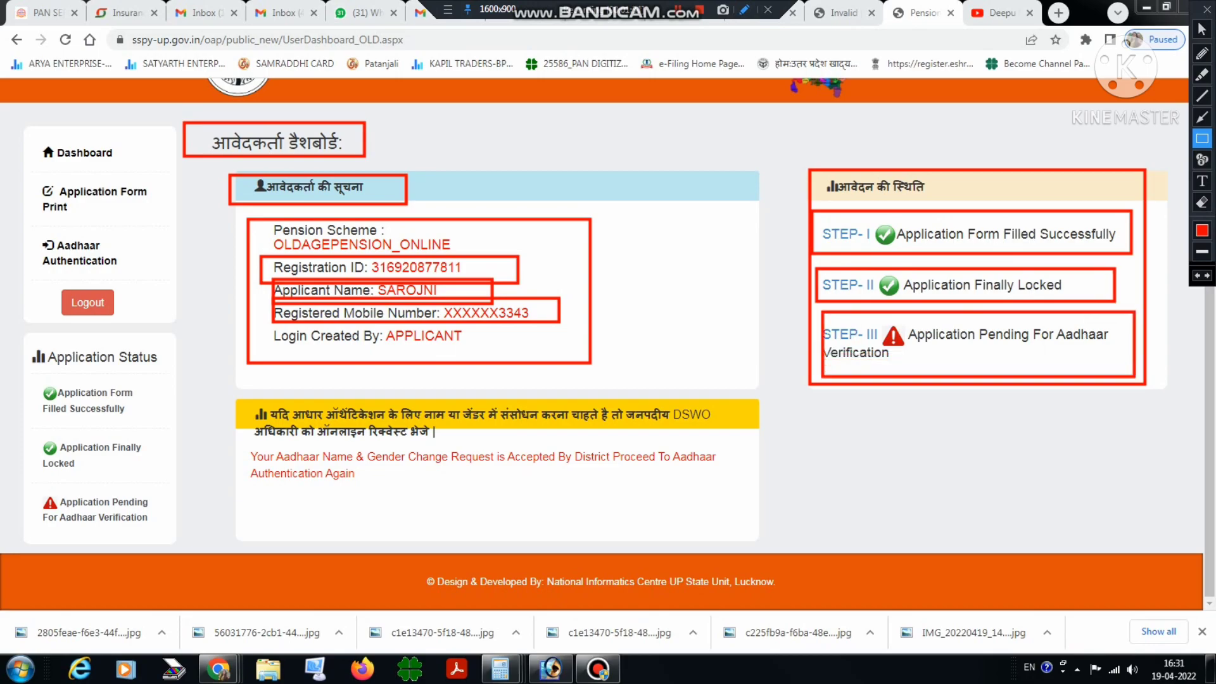
- Read the district's response to the Aadhaar name and gender change request
mouse_move(212, 438)
left_mouse_down()
mouse_move(245, 471)
mouse_move(663, 515)
mouse_move(784, 514)
left_mouse_up()
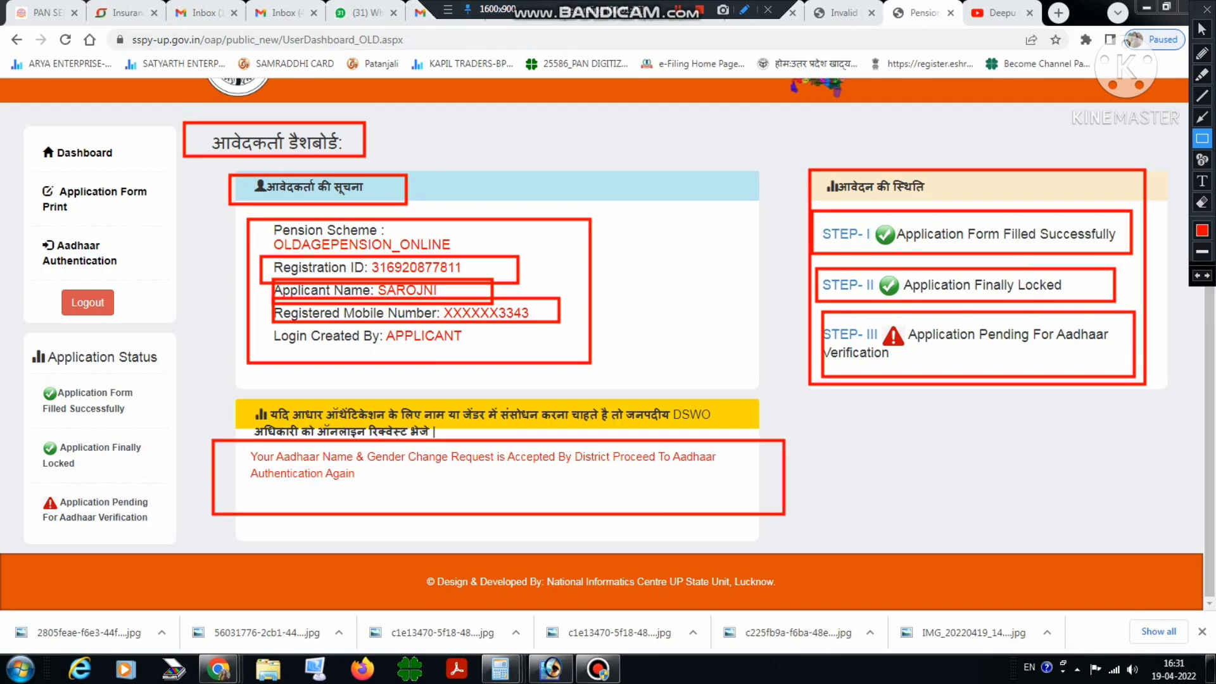
mouse_move(213, 440)
left_mouse_down()
mouse_move(484, 486)
mouse_move(782, 509)
left_mouse_up()
left_click_drag(496, 445, 581, 476)
mouse_move(669, 444)
left_mouse_down()
mouse_move(737, 478)
mouse_move(598, 502)
left_mouse_up()
mouse_move(237, 460)
left_mouse_down()
mouse_move(249, 475)
mouse_move(438, 488)
left_mouse_up()
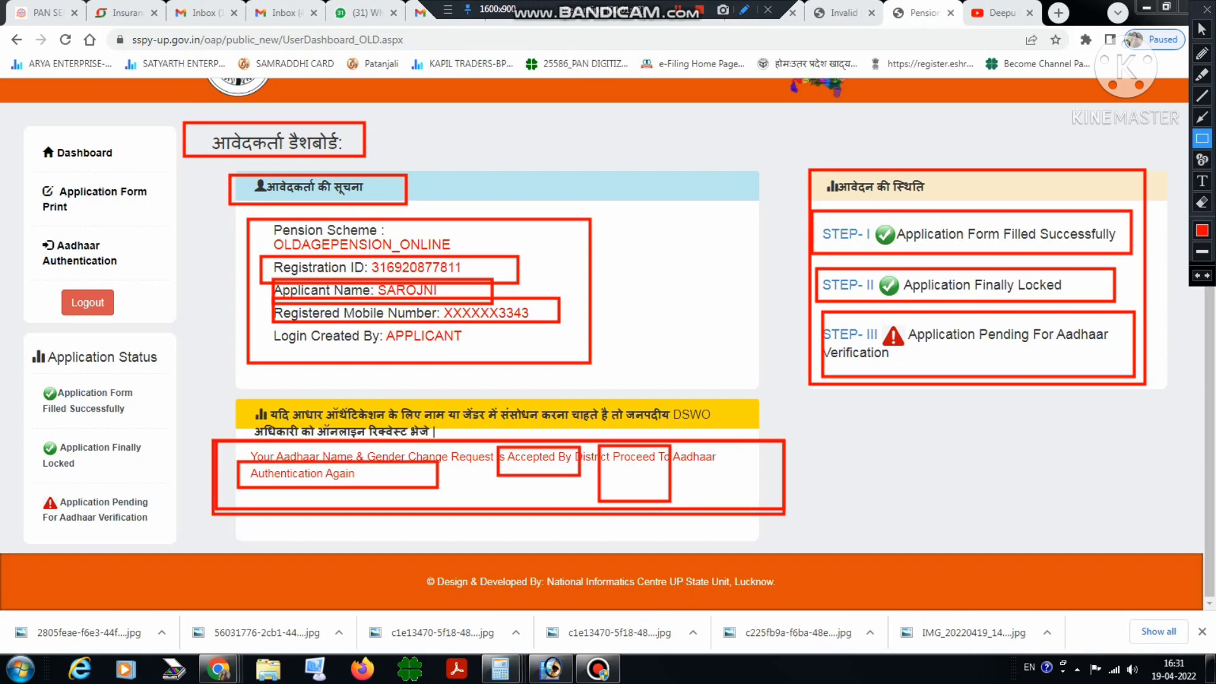
left_click(1207, 9)
- Open the Aadhaar Authentication page from the applicant dashboard
left_click(744, 9)
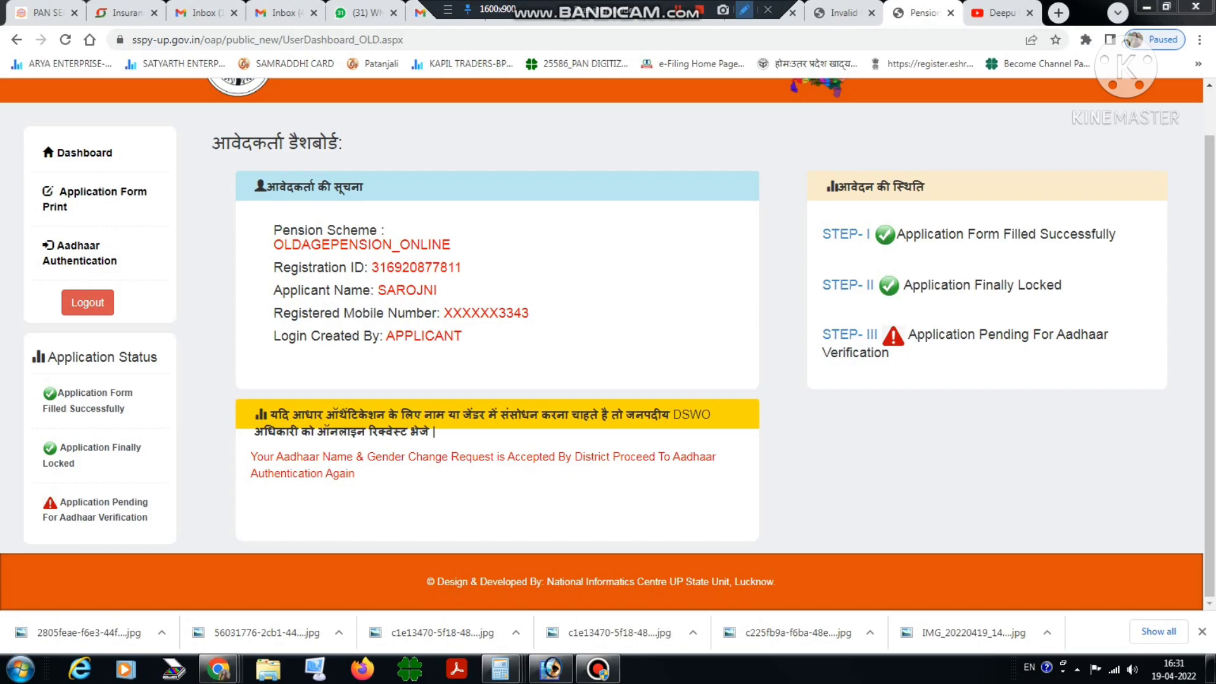
left_click_drag(22, 228, 166, 275)
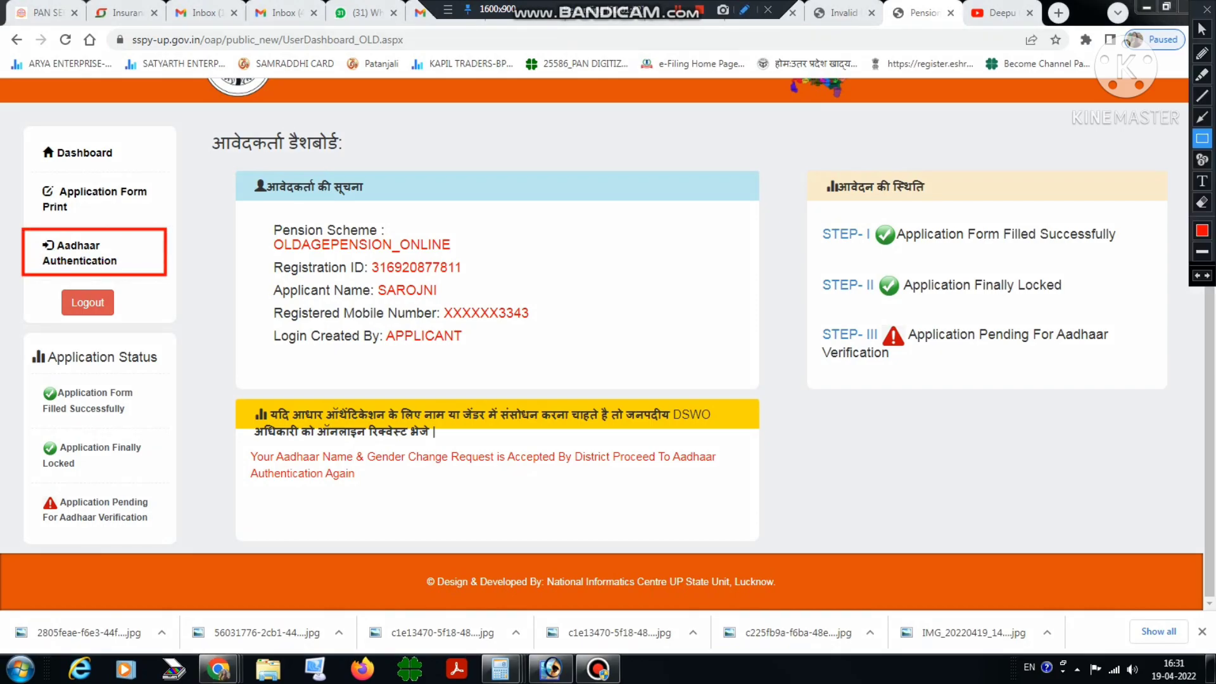
left_click(1206, 9)
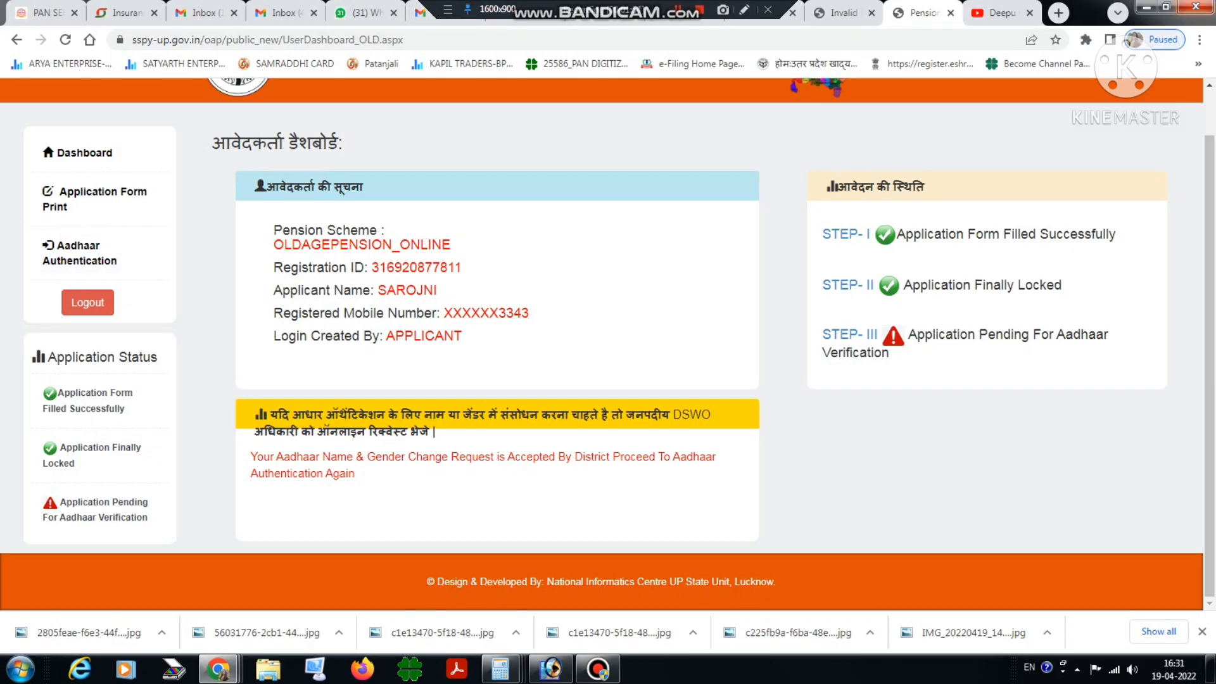
left_click(79, 253)
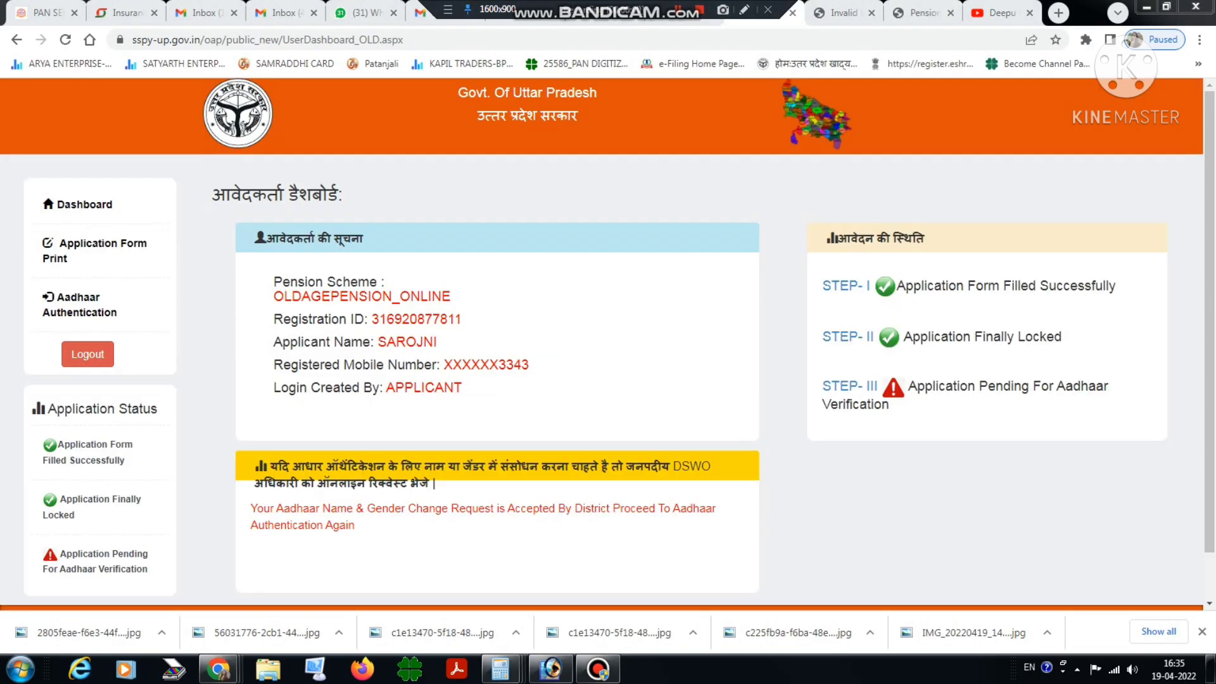
left_click(79, 312)
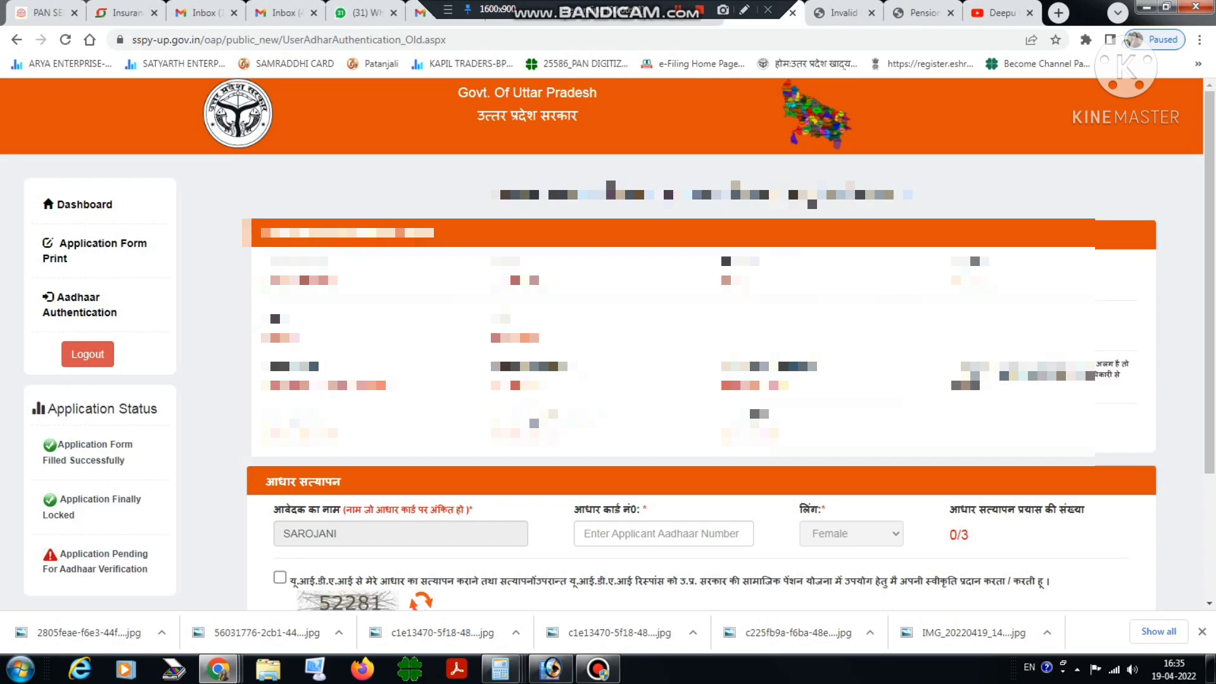
- Examine the Aadhaar verification section's applicant name, Aadhaar number field and number of verification attempts
left_click_drag(266, 483, 332, 483)
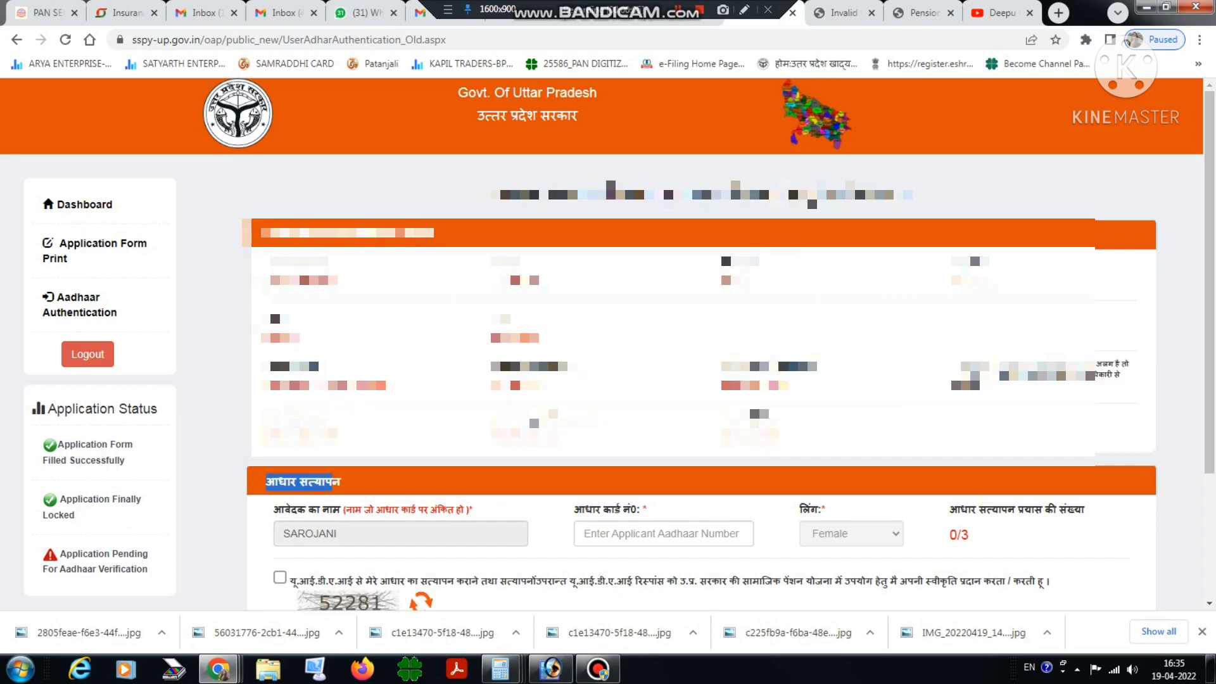
left_click_drag(283, 533, 337, 533)
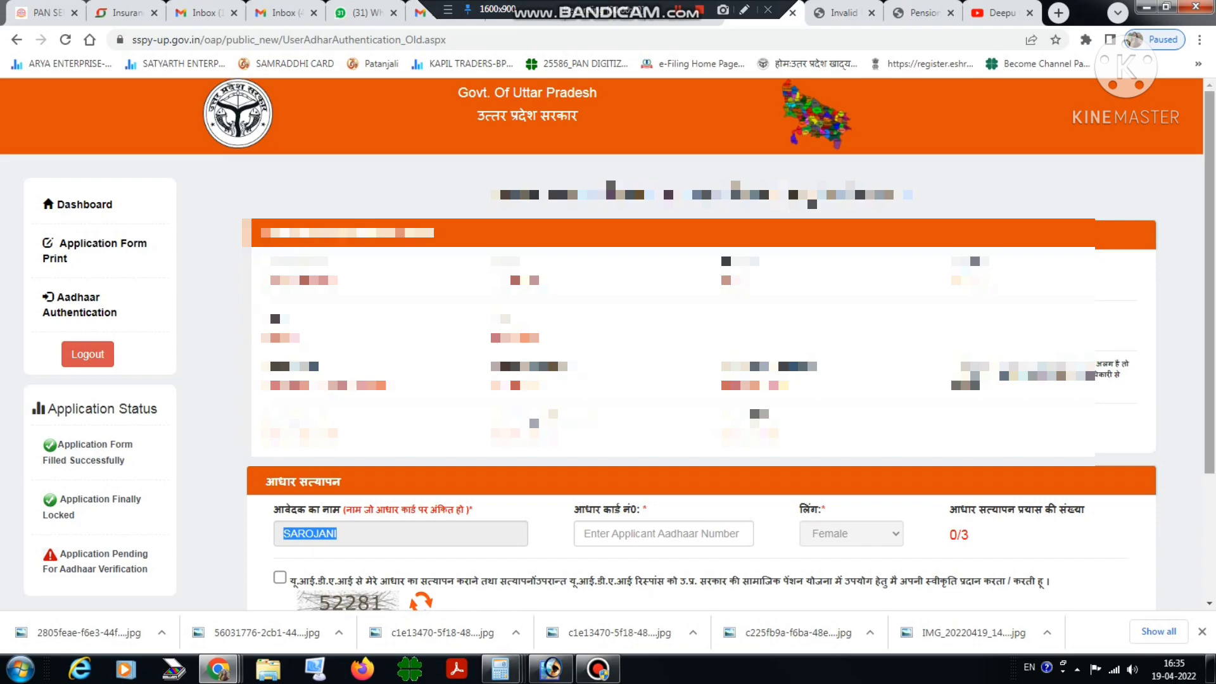
scroll(608, 342, "down", 2)
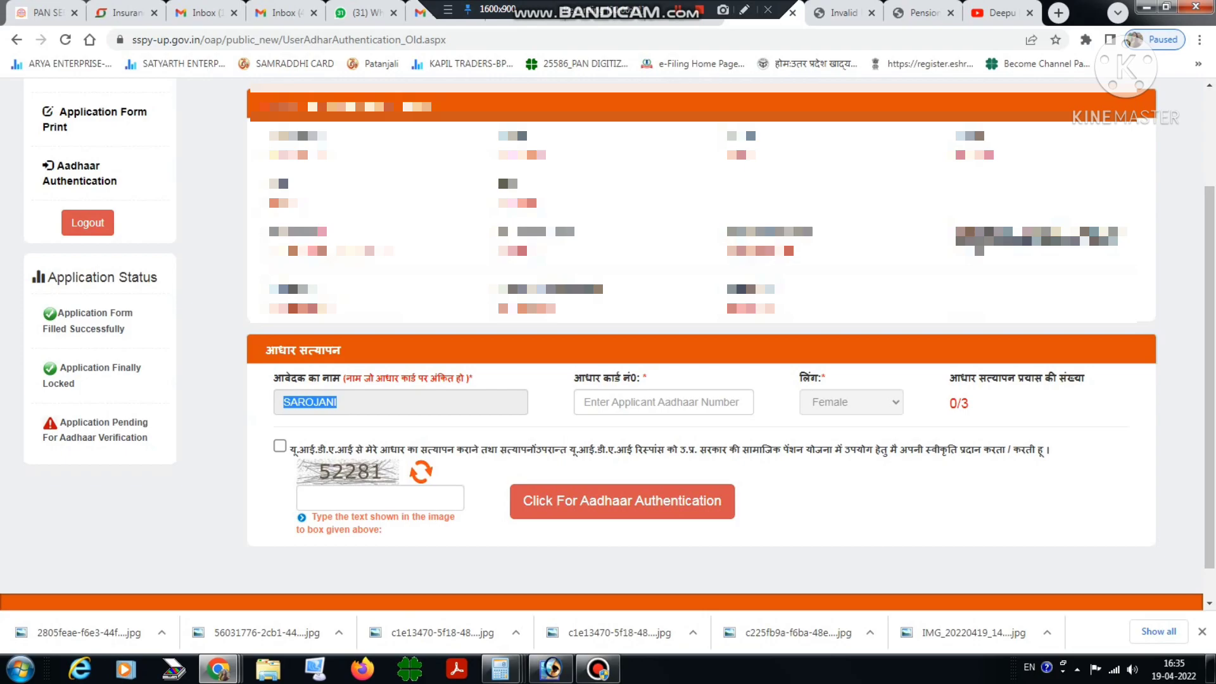
left_click_drag(574, 378, 636, 378)
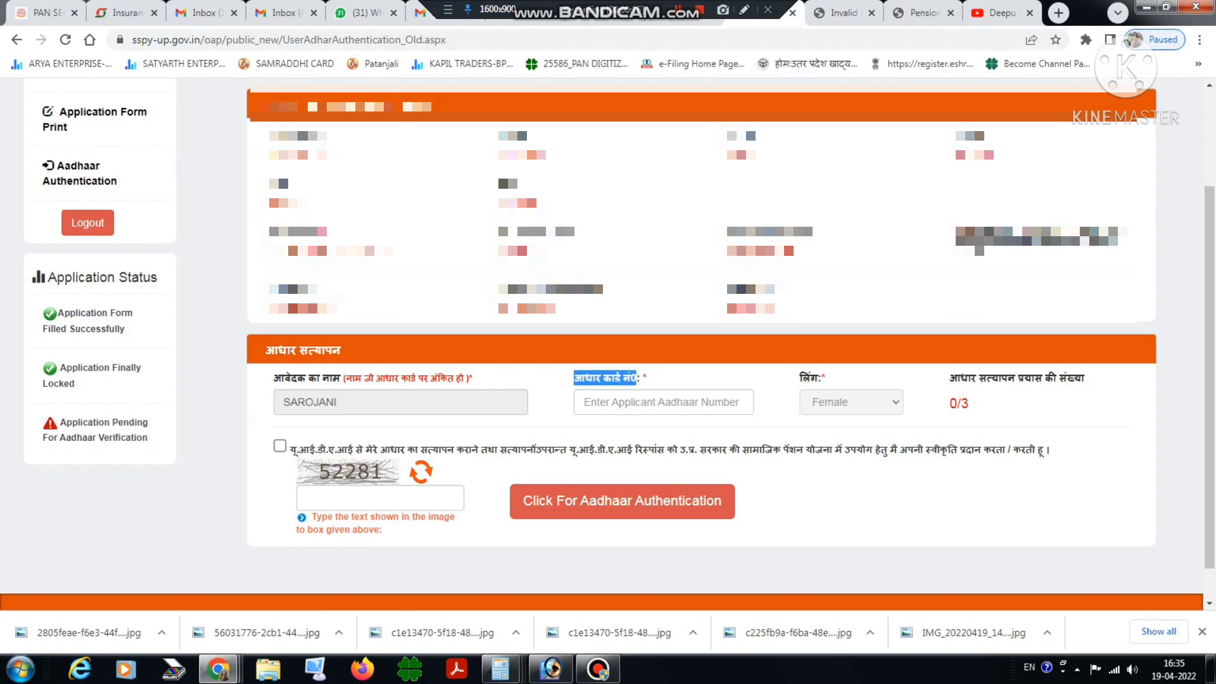
left_click(663, 402)
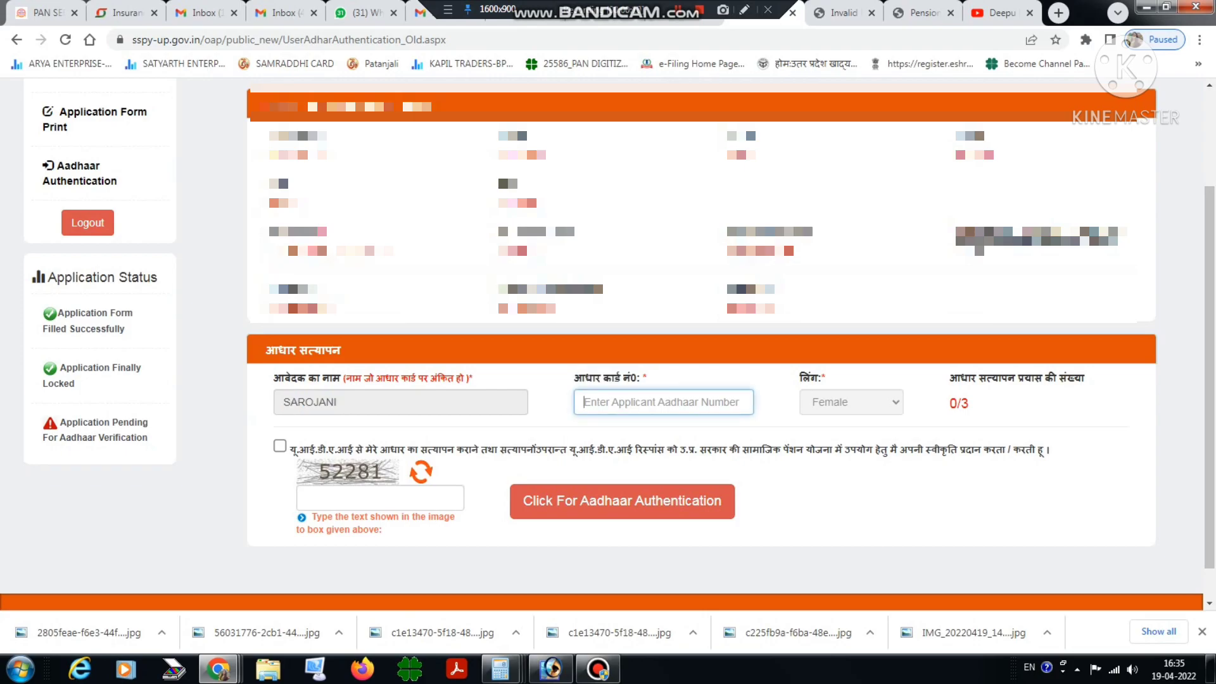
left_click_drag(959, 377, 1067, 377)
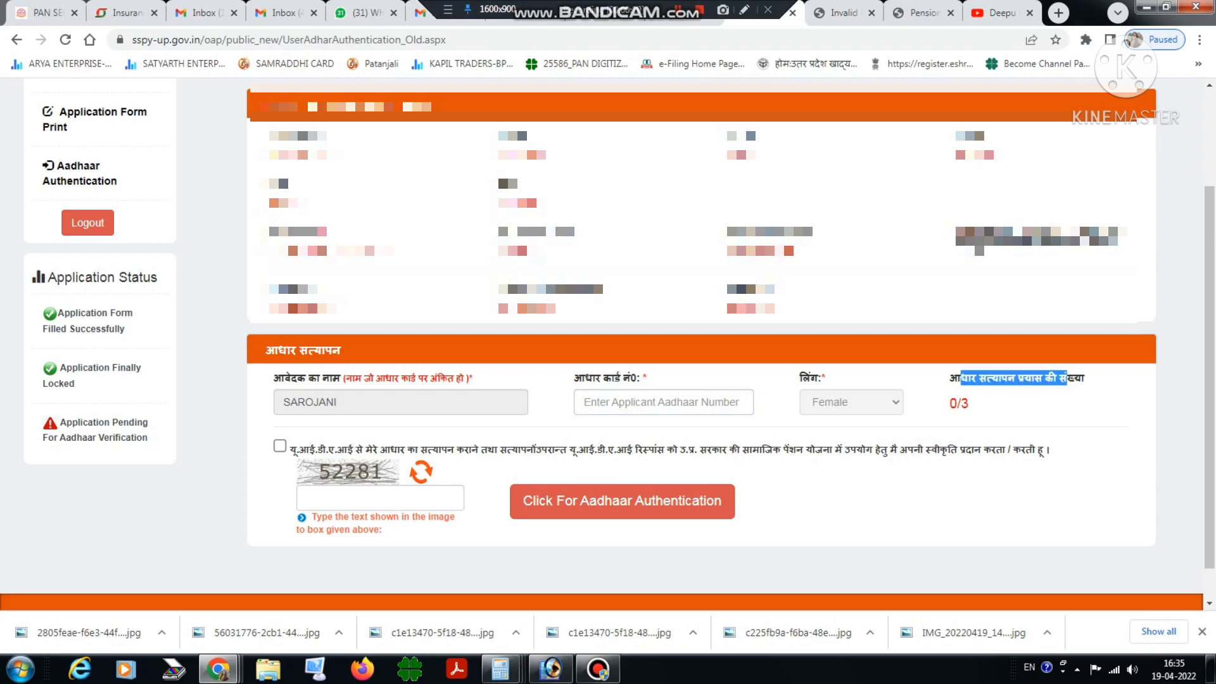
- Try to submit the Aadhaar authentication with the applicant's Aadhaar number, UIDAI consent and captcha code, and resend the request by reloading the page
left_click_drag(949, 403, 969, 403)
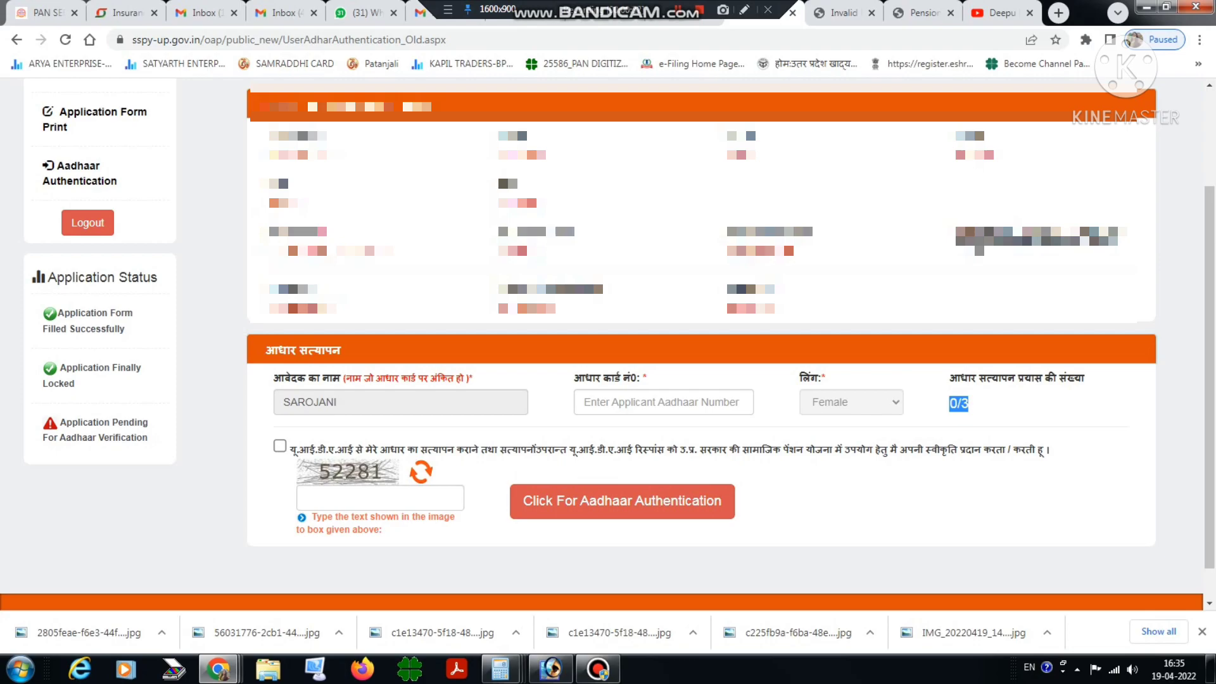
left_click(280, 446)
left_click(380, 497)
type("52281")
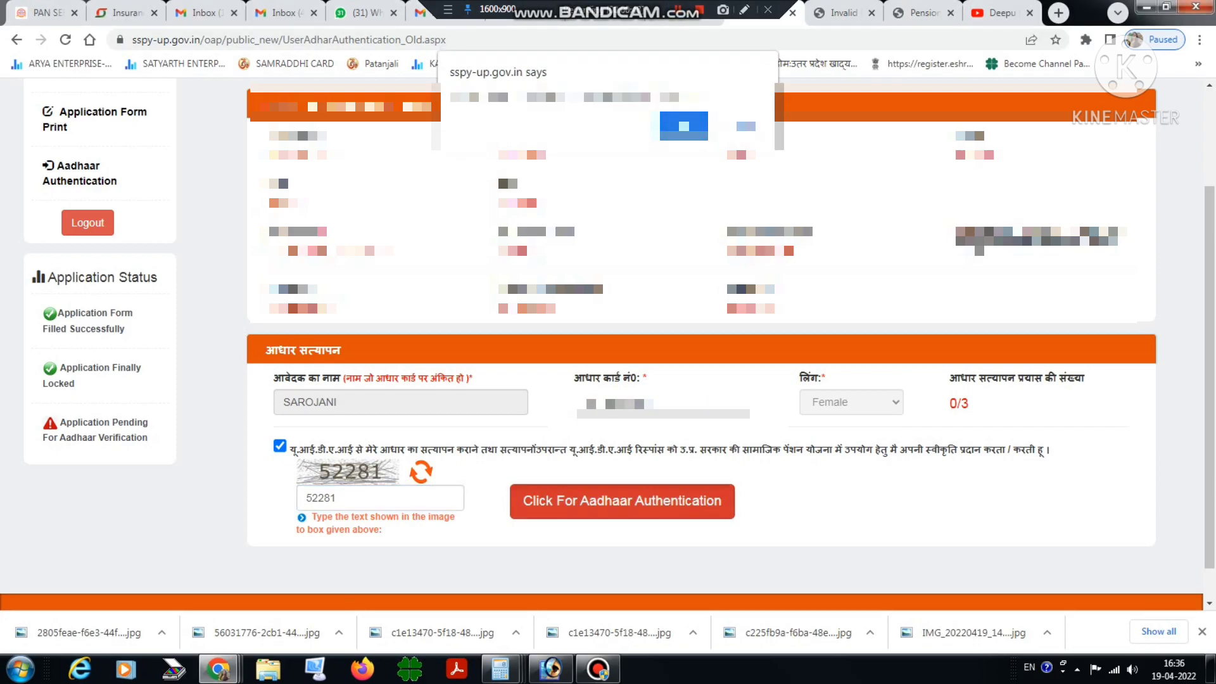
key("Return")
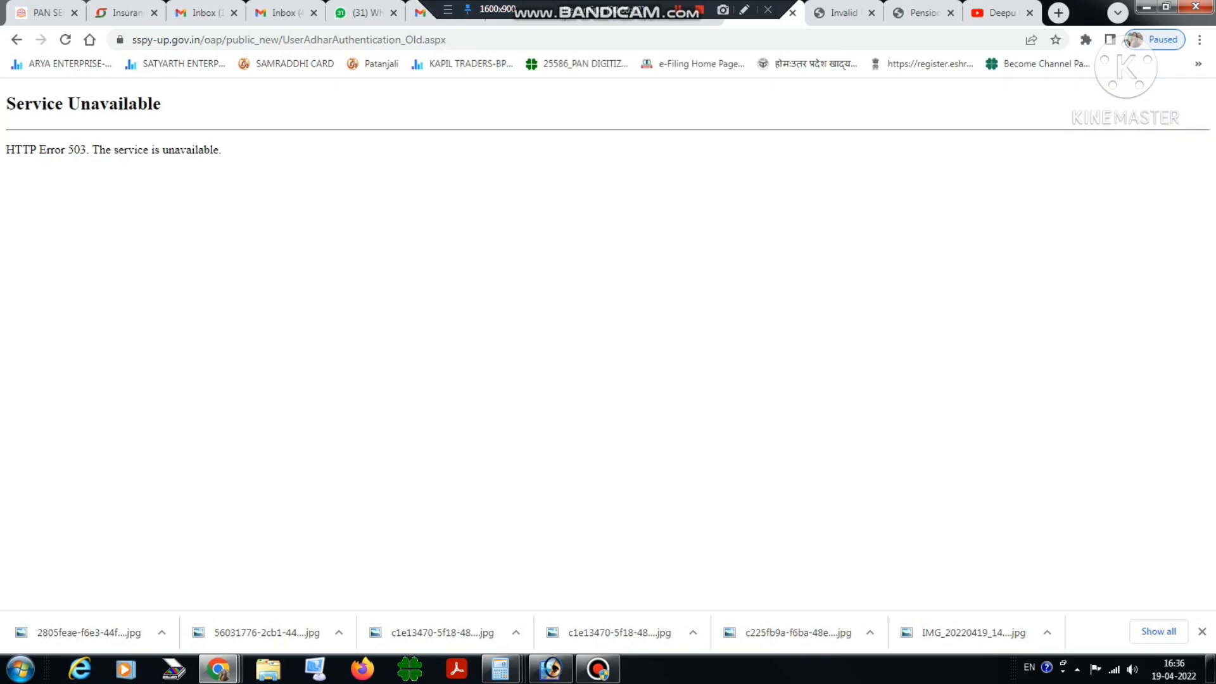
key("F5")
key("Return")
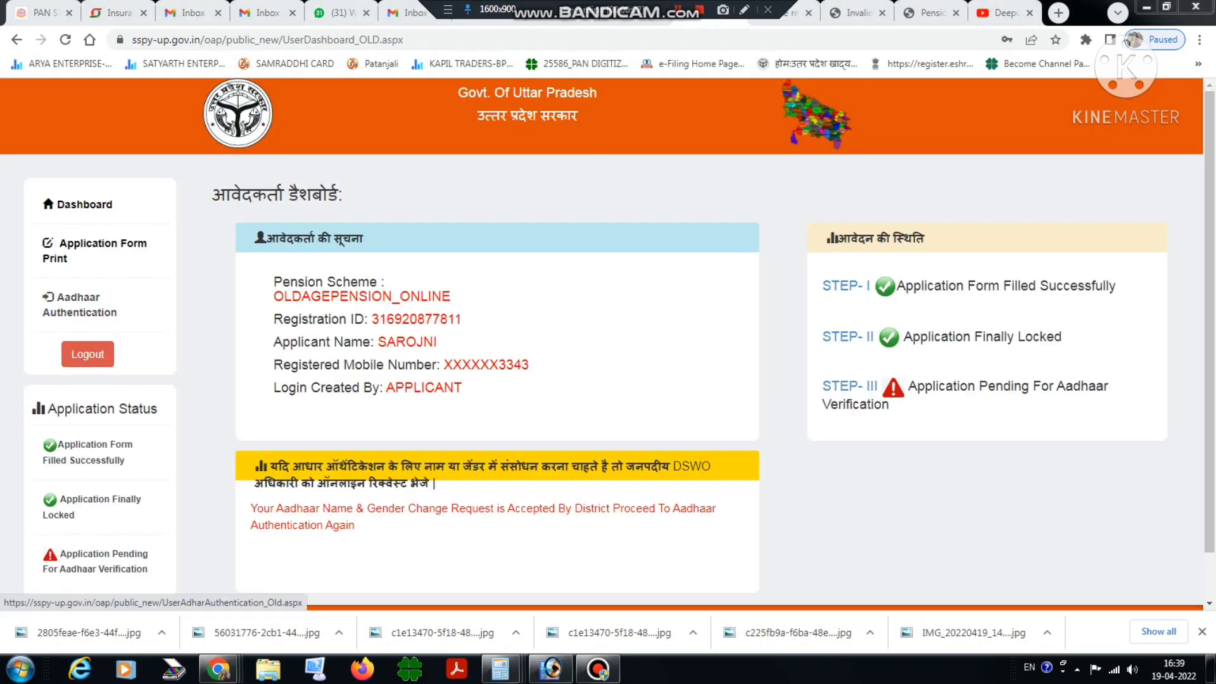
- Submit the Aadhaar authentication again with the applicant's Aadhaar number, UIDAI consent and new captcha code, and return to the applicant dashboard
left_click(79, 304)
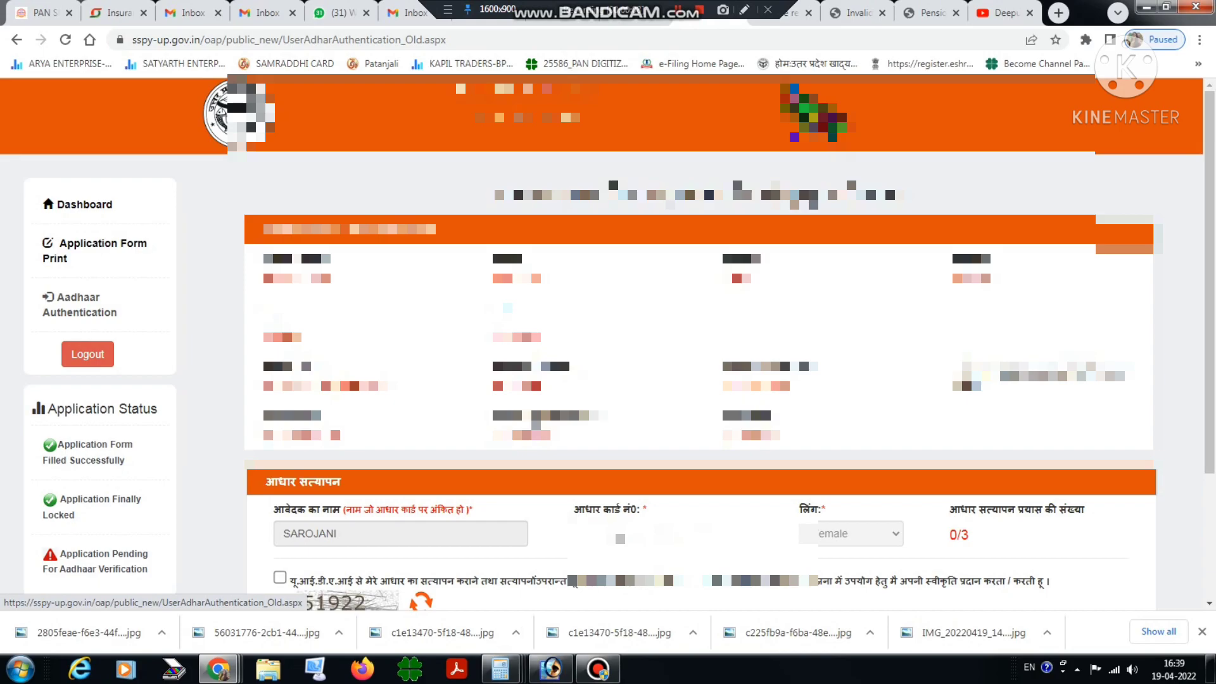
scroll(607, 342, "down", 3)
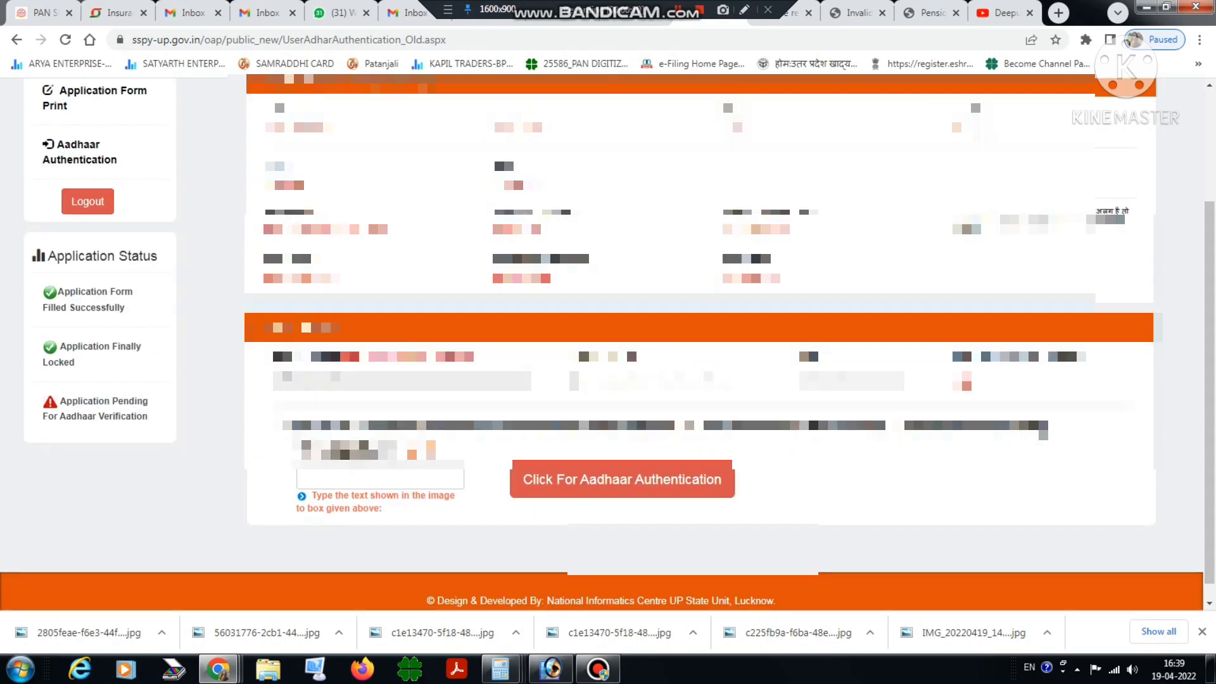
type("51922")
key("Return")
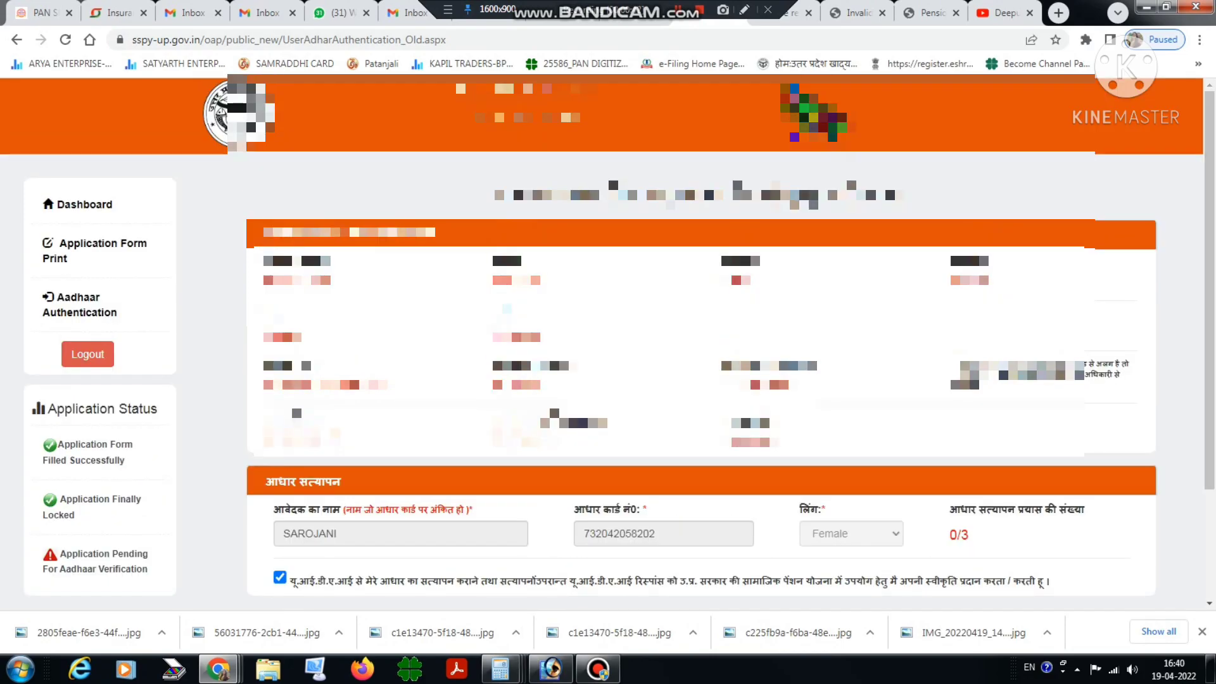
left_click(83, 204)
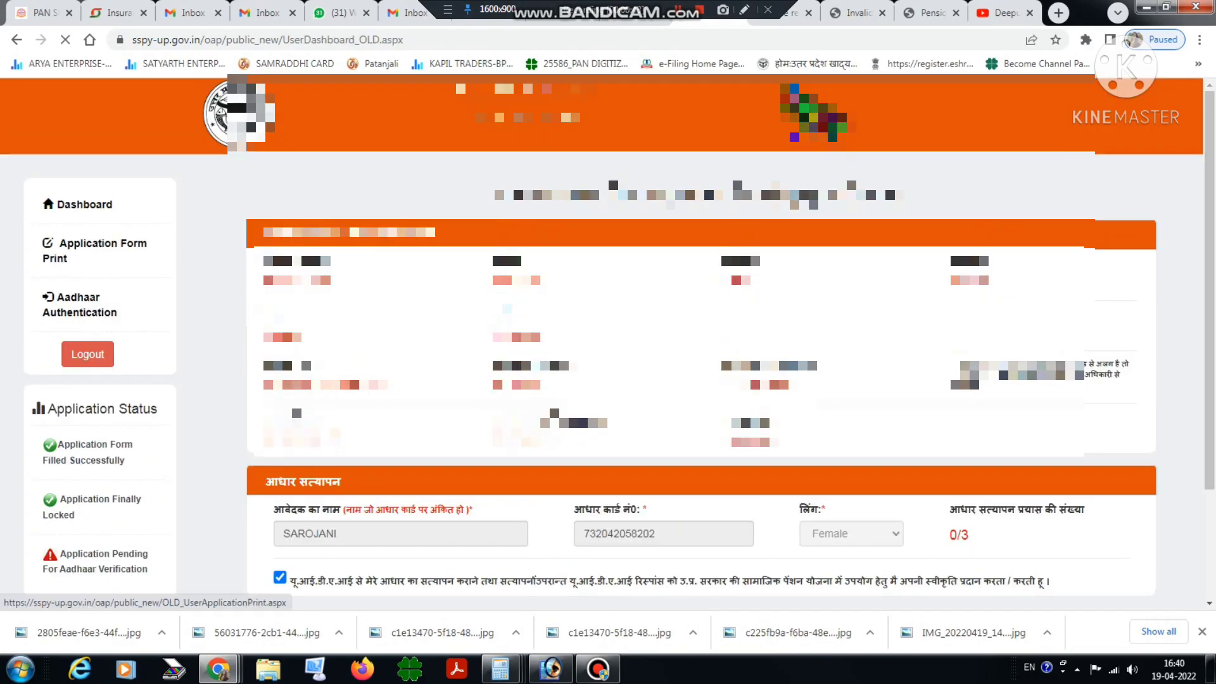